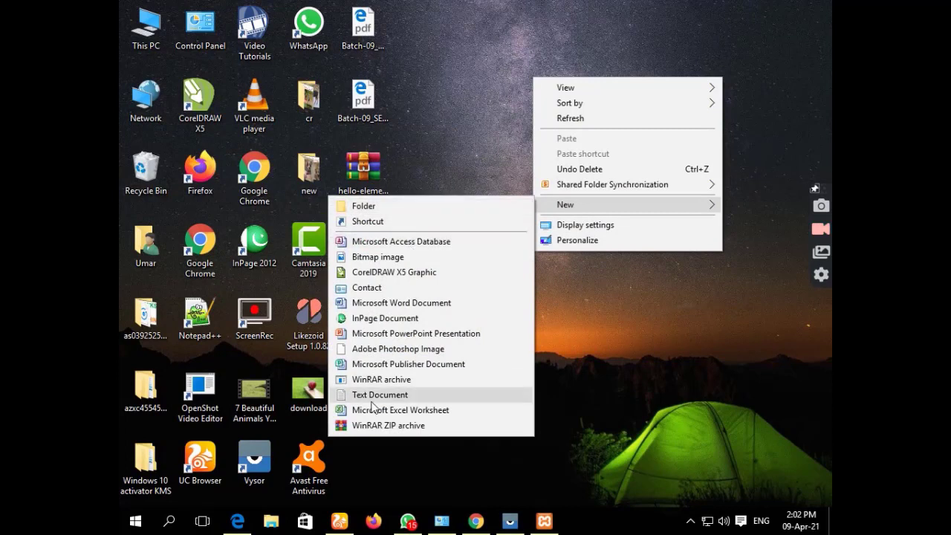
# - Create a new Microsoft Word document on the desktop, open it maximized and dismiss the Office activation wizard
pyautogui.click(402, 303)
pyautogui.doubleClick(373, 328)
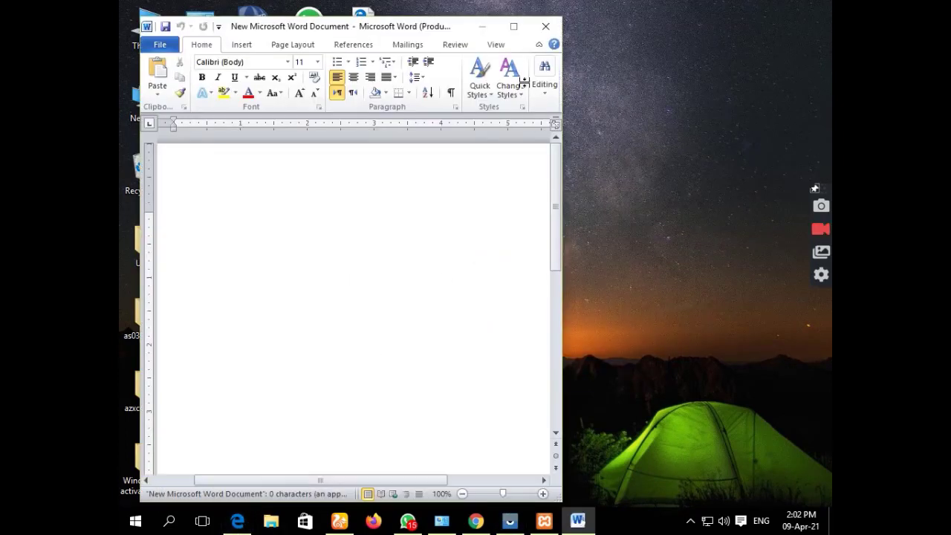
pyautogui.click(513, 26)
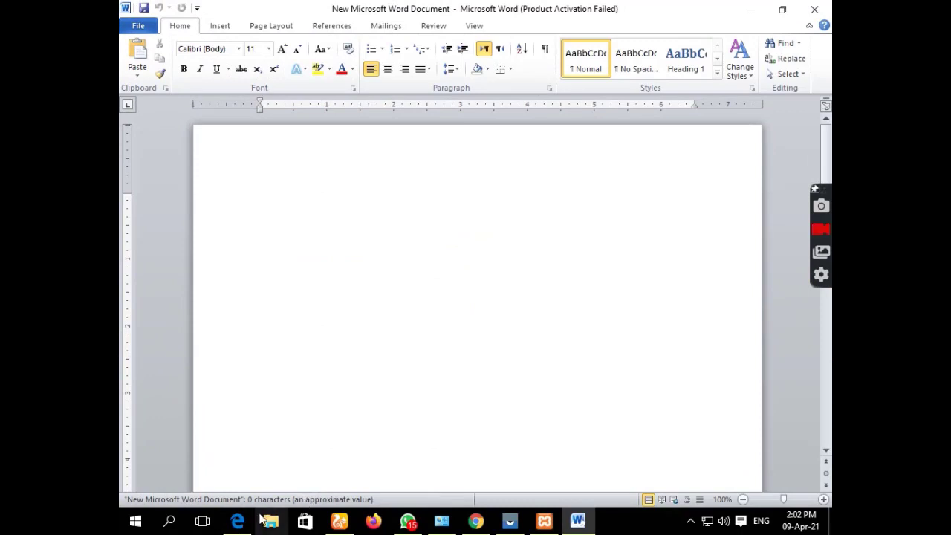
pyautogui.click(617, 392)
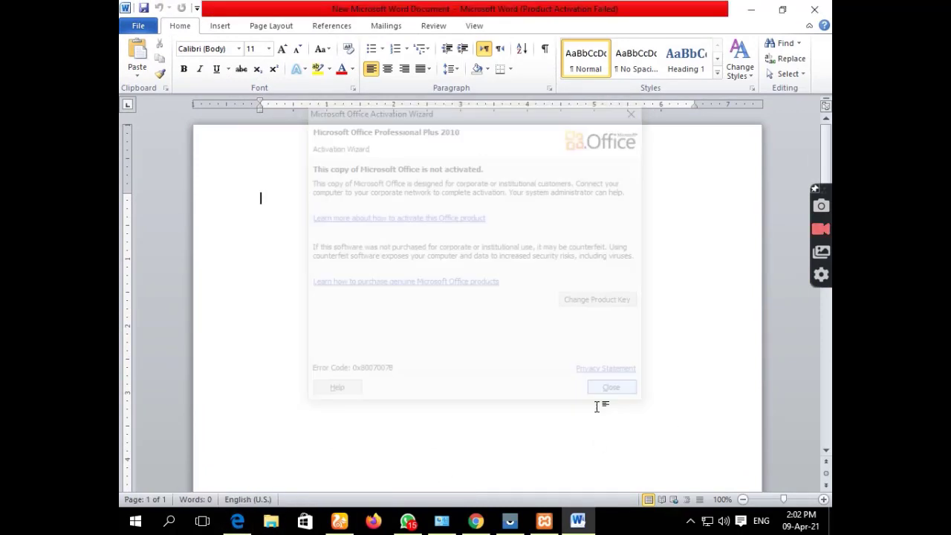
# - Search Windows for "sn" and launch the Snipping Tool
pyautogui.click(168, 522)
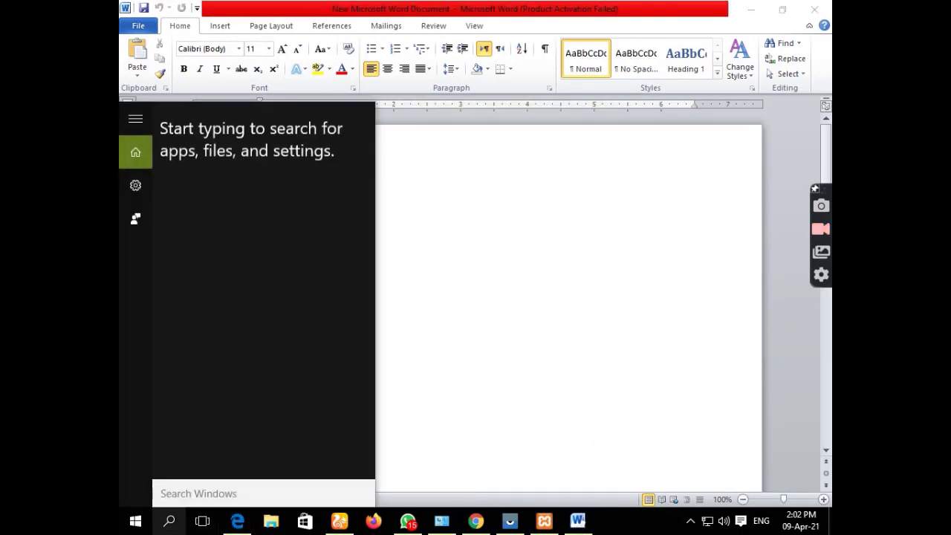
pyautogui.write('sn')
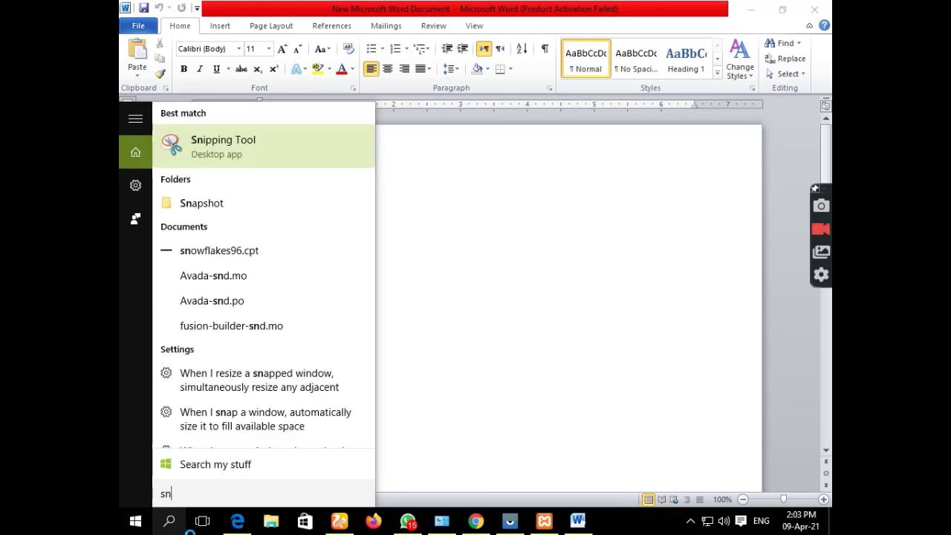
pyautogui.click(231, 150)
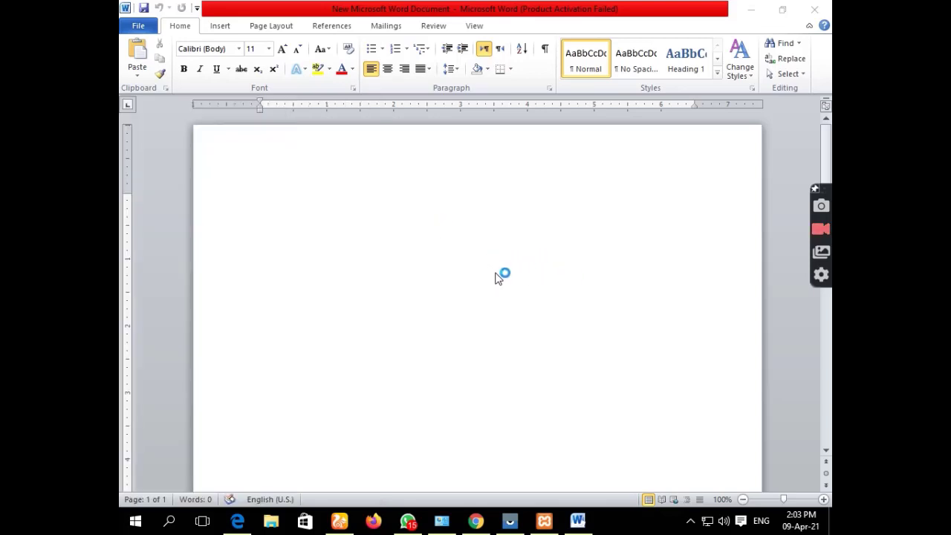
# - Switch to Batch-09_WPS101_4.pdf in Edge and snip the header table with the logos, exercise title, total marks and due date
pyautogui.click(751, 9)
pyautogui.click(238, 522)
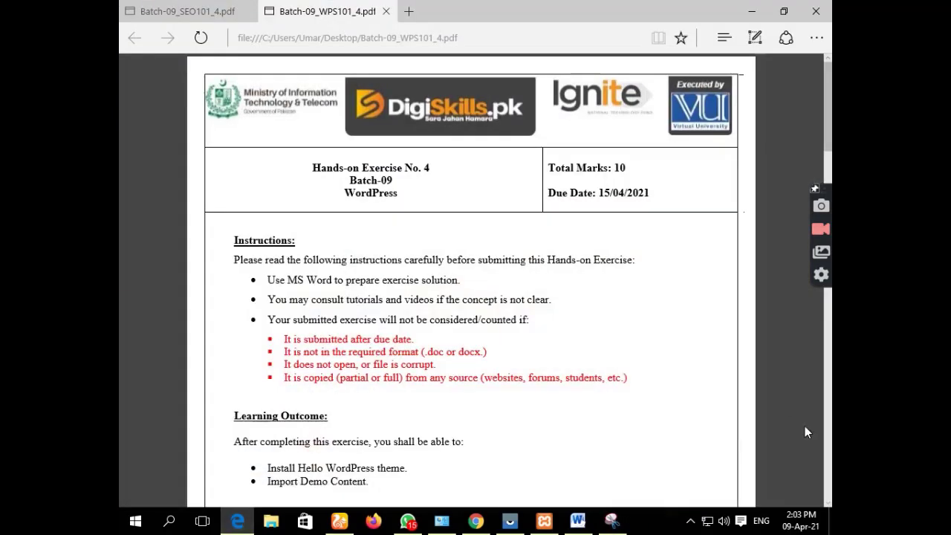
pyautogui.click(613, 524)
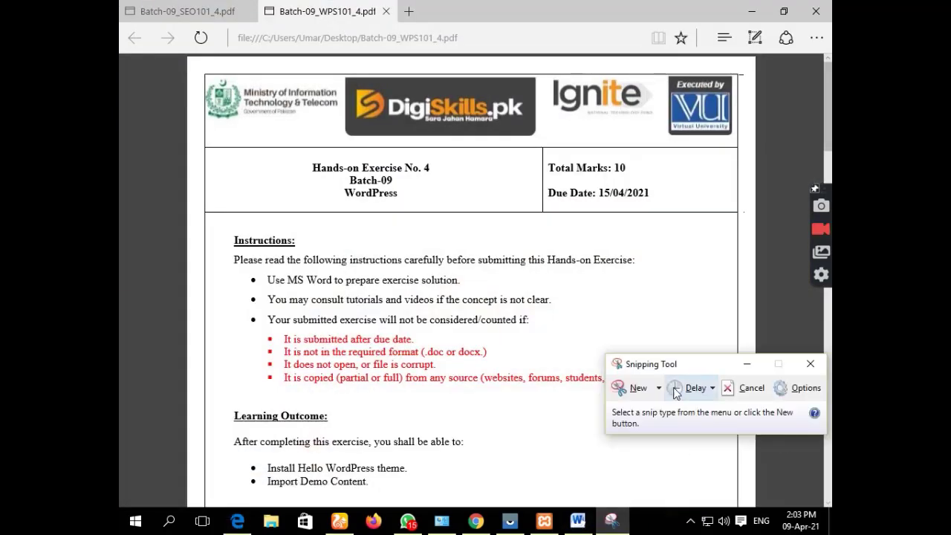
pyautogui.click(628, 388)
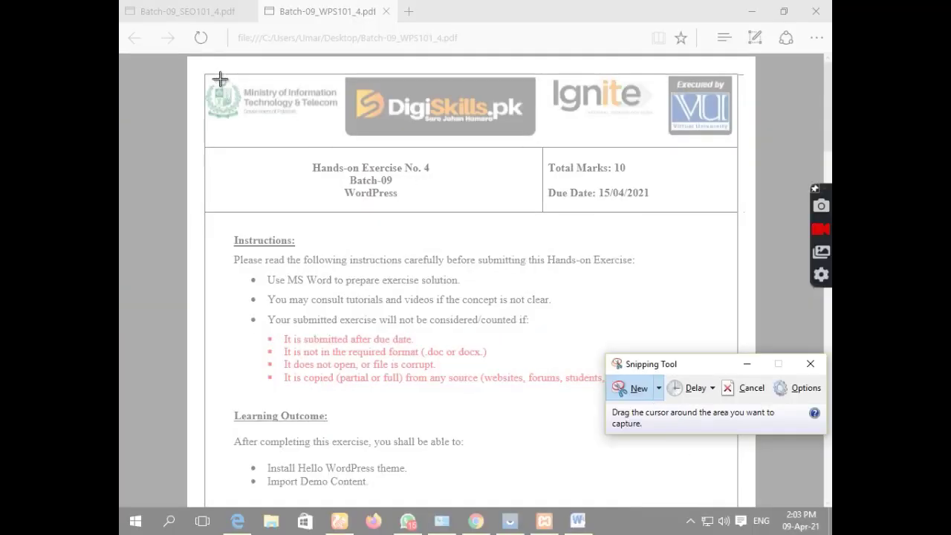
pyautogui.moveTo(202, 75); pyautogui.dragTo(743, 217)
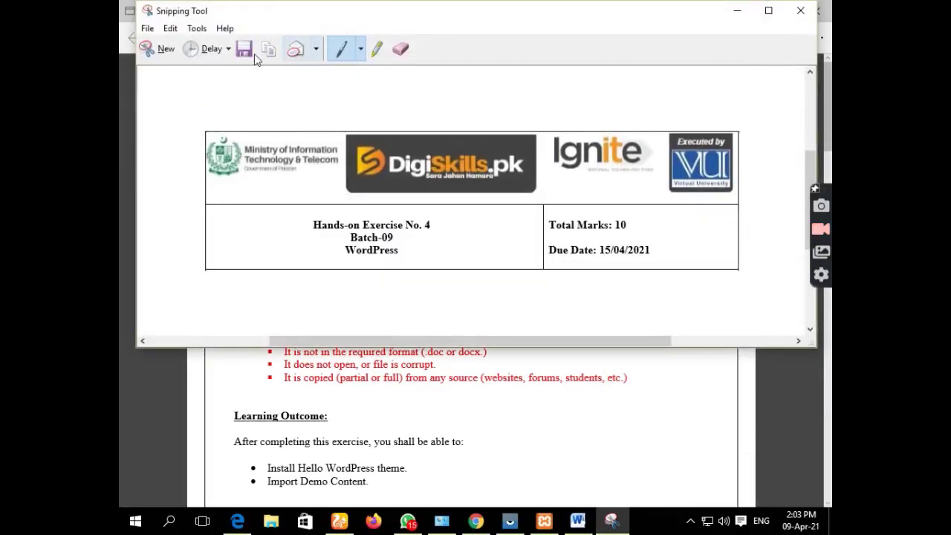
pyautogui.click(737, 10)
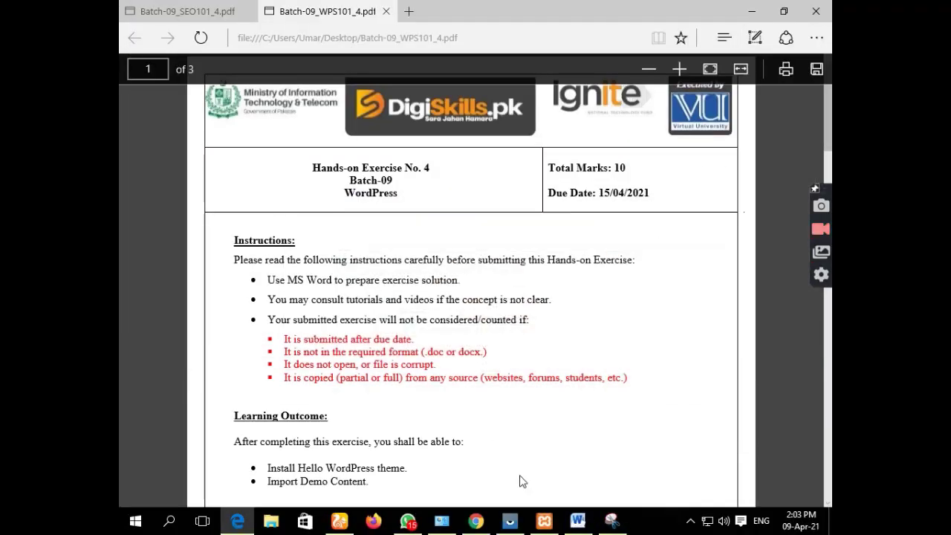
# - Paste the captured header at the start of the Word document and place the insertion point below it
pyautogui.click(578, 520)
pyautogui.rightClick(294, 178)
pyautogui.click(294, 206)
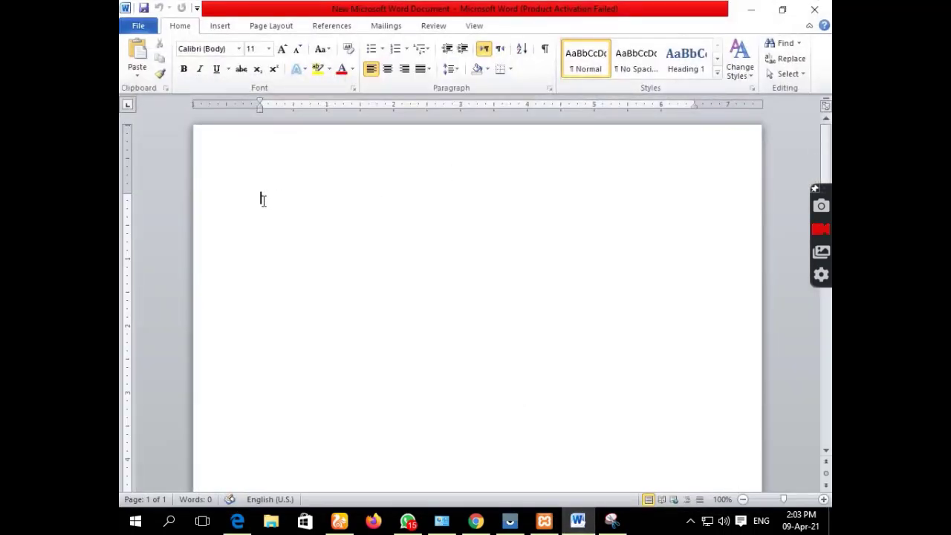
pyautogui.rightClick(262, 198)
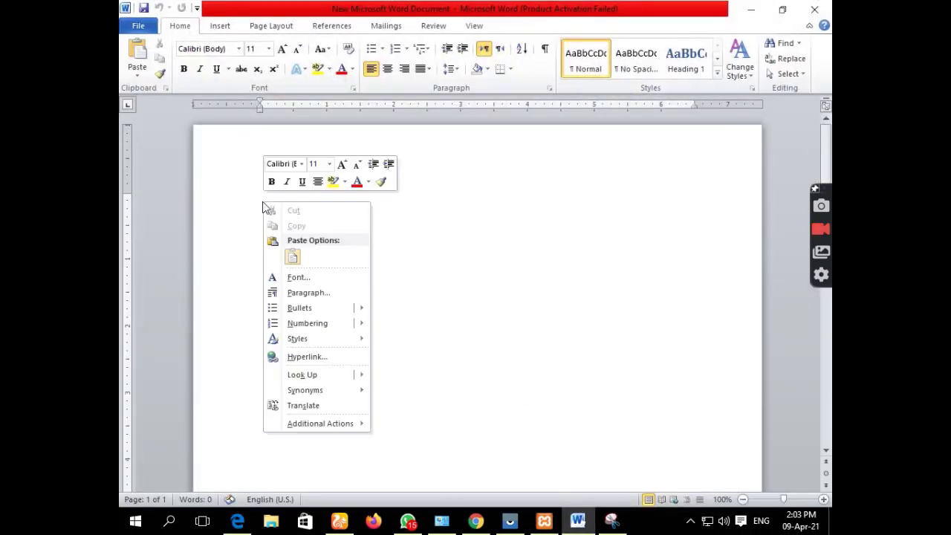
pyautogui.click(291, 260)
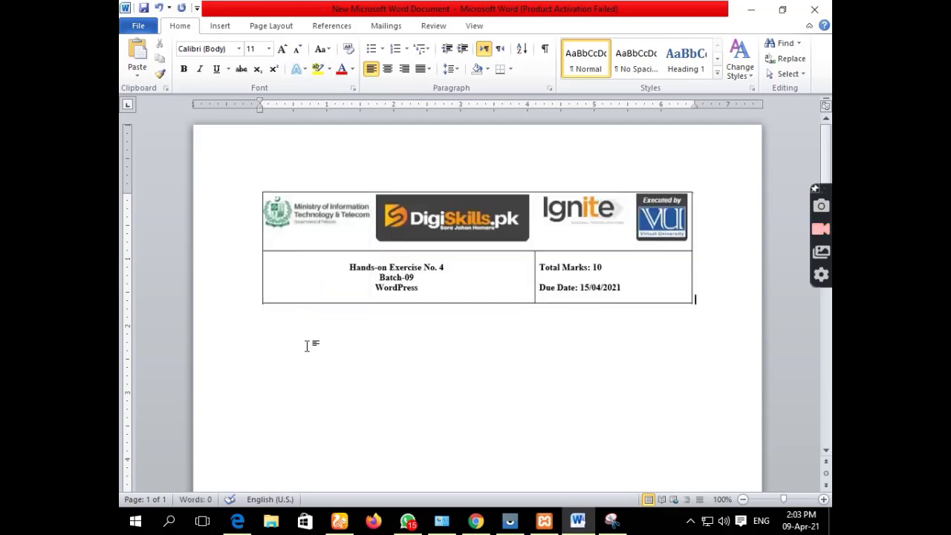
pyautogui.click(307, 347)
pyautogui.click(307, 347)
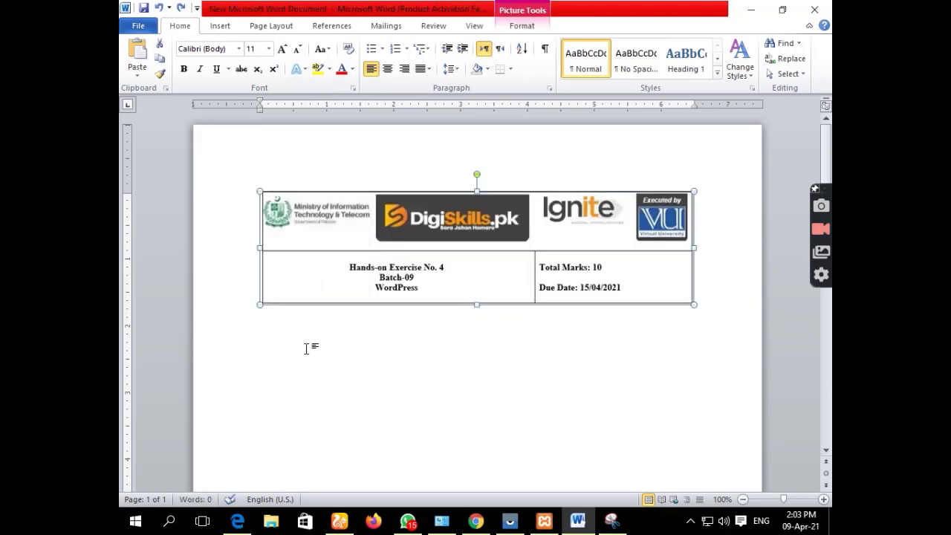
pyautogui.click(379, 344)
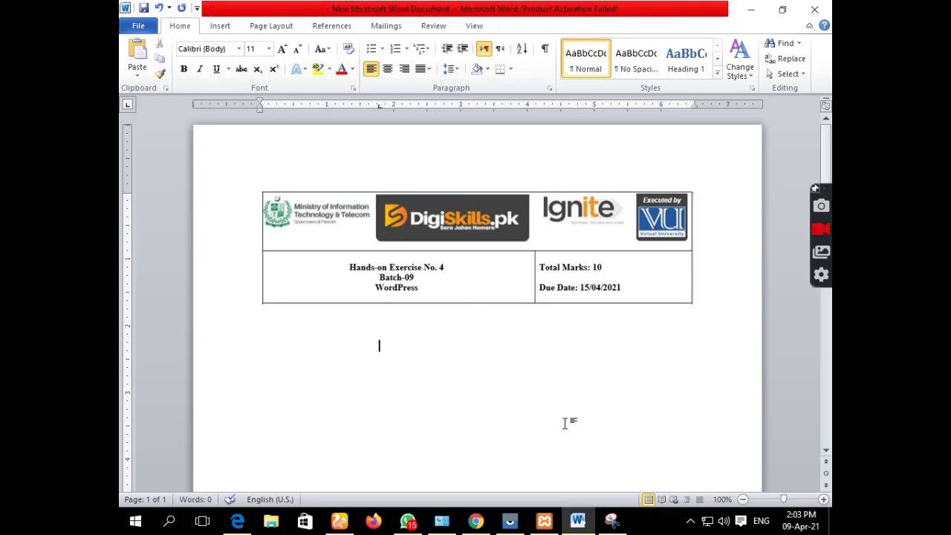
# - Copy the learning outcome "Install Hello WordPress theme." from the PDF in Edge and paste it below the header image in Word
pyautogui.click(241, 528)
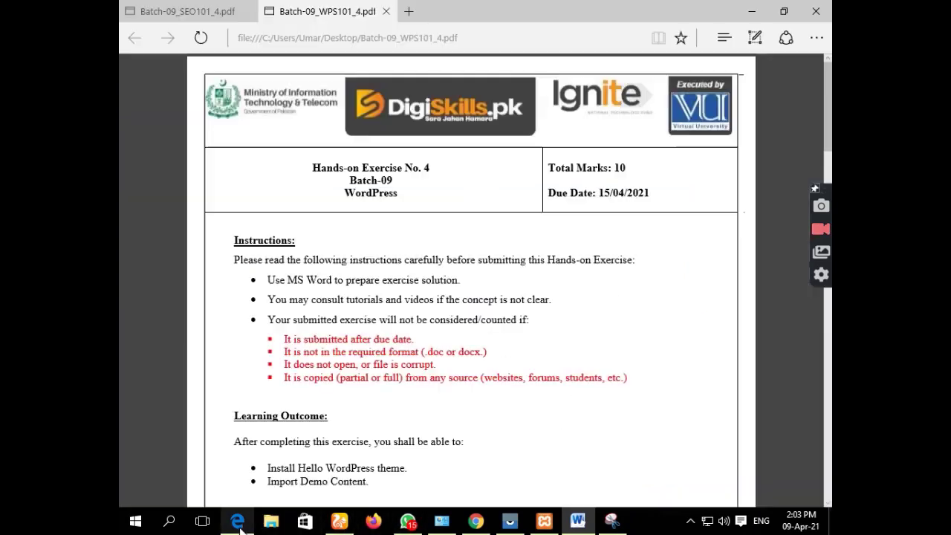
pyautogui.scroll(-4, 452, 416)
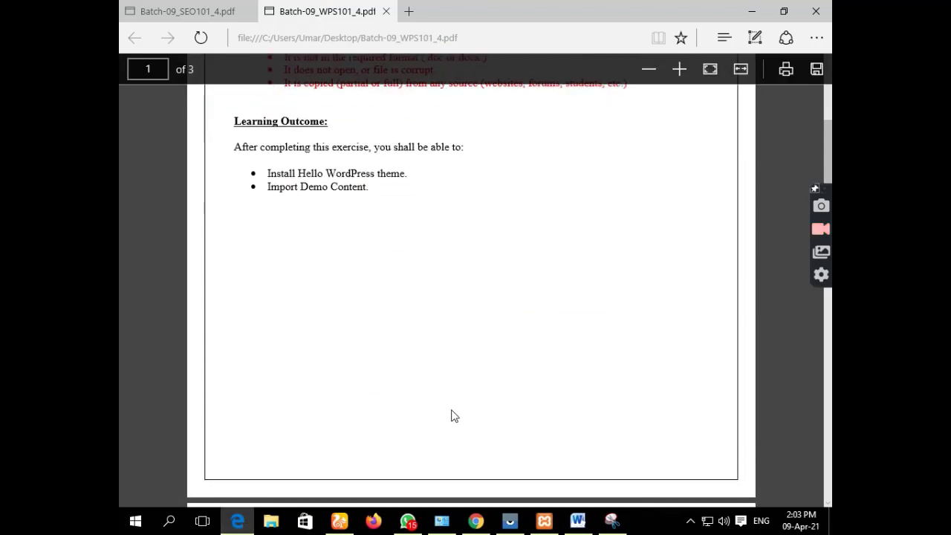
pyautogui.moveTo(406, 173); pyautogui.dragTo(270, 173)
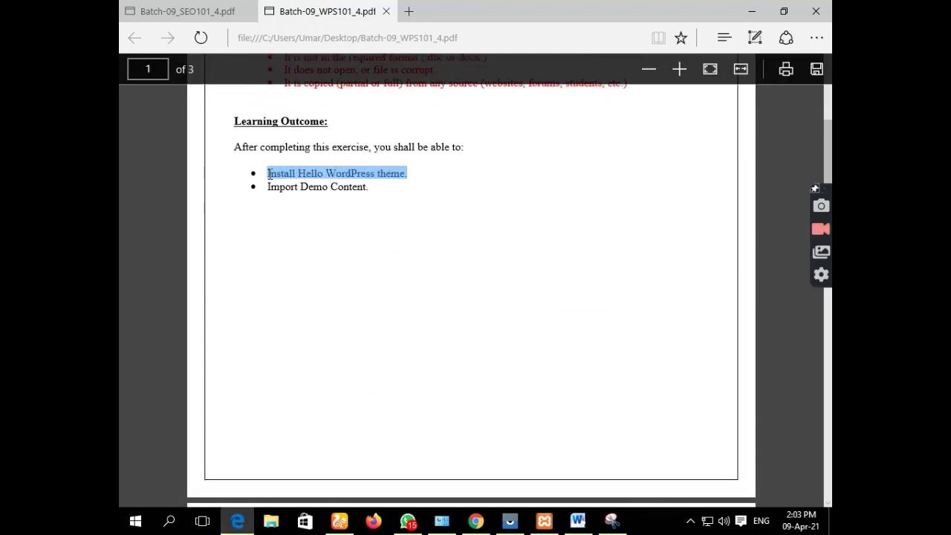
pyautogui.rightClick(276, 176)
pyautogui.click(307, 198)
pyautogui.click(578, 521)
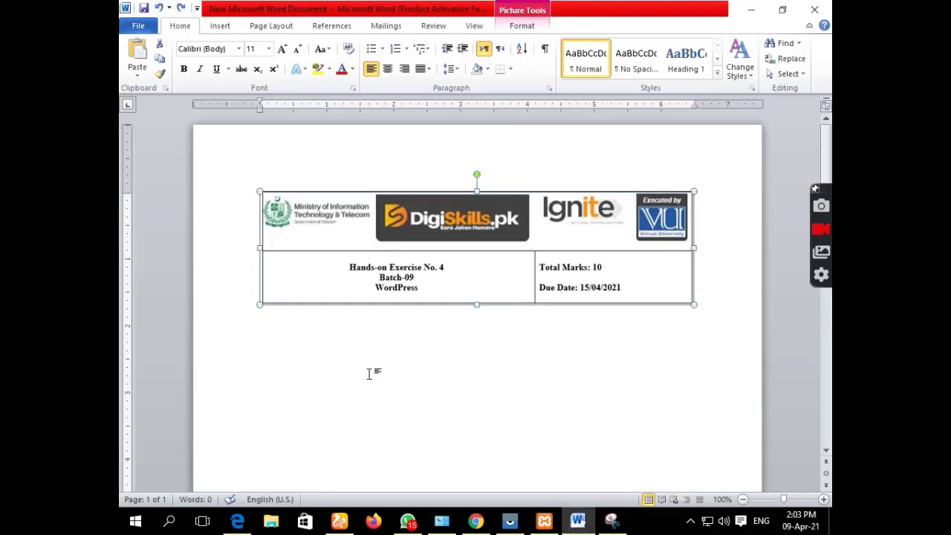
pyautogui.click(329, 365)
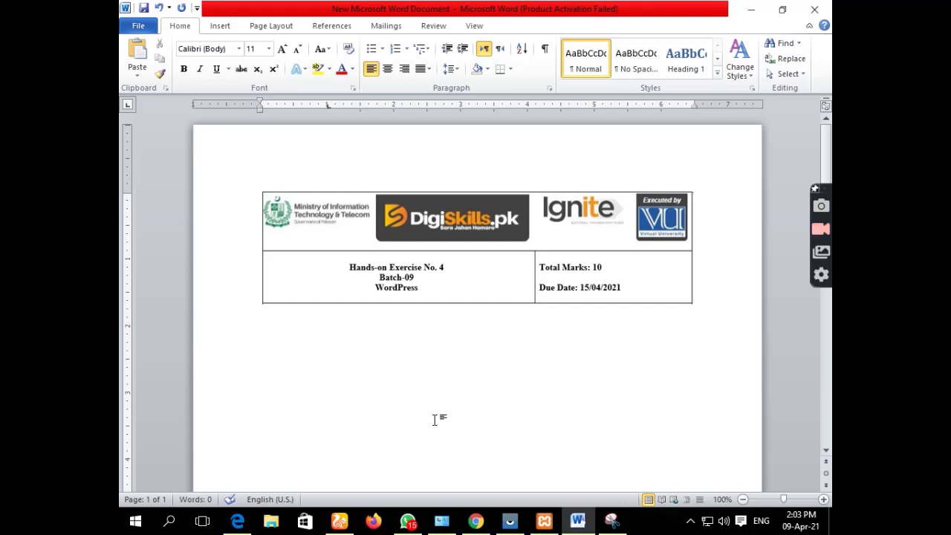
pyautogui.hotkey('ctrl', 'v')
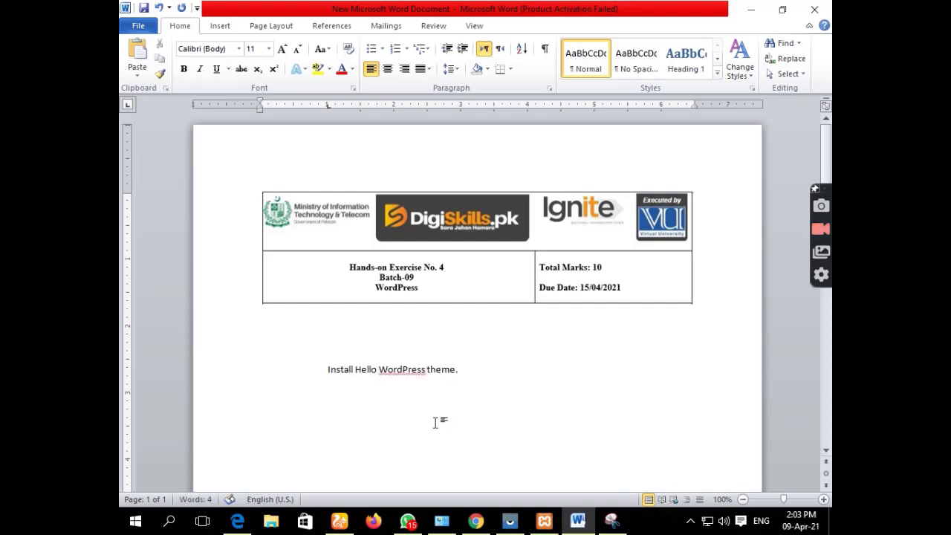
# - Format the line "Install Hello WordPress theme." in blue, bold, 24-point text
pyautogui.moveTo(463, 374); pyautogui.dragTo(328, 371)
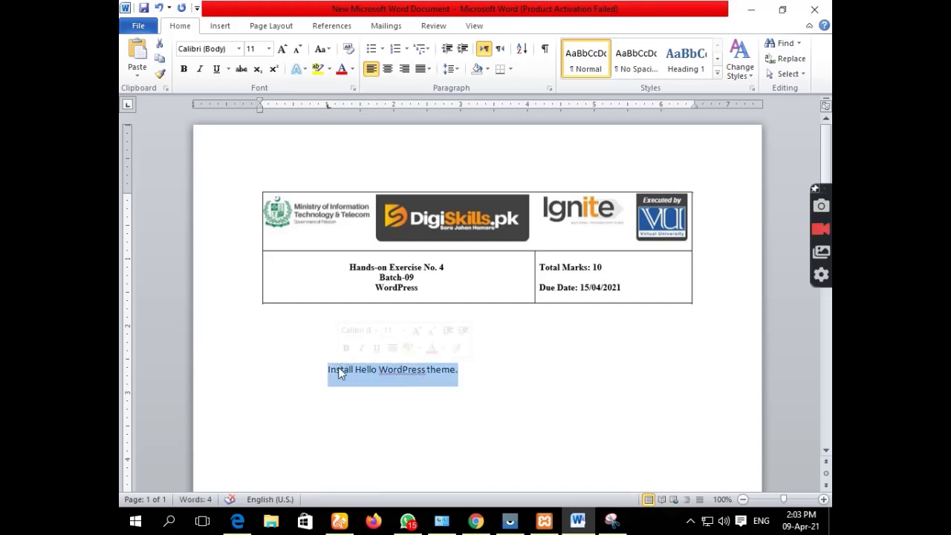
pyautogui.click(352, 69)
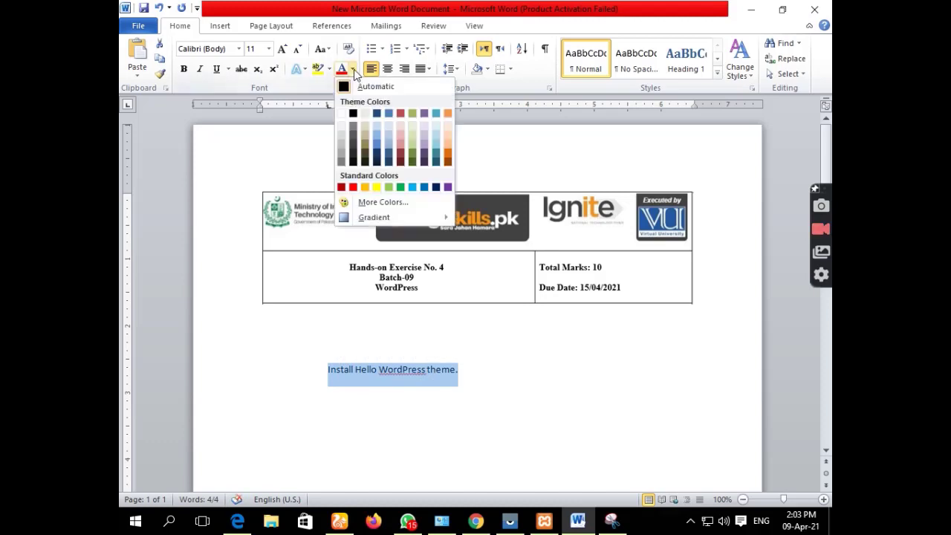
pyautogui.click(389, 115)
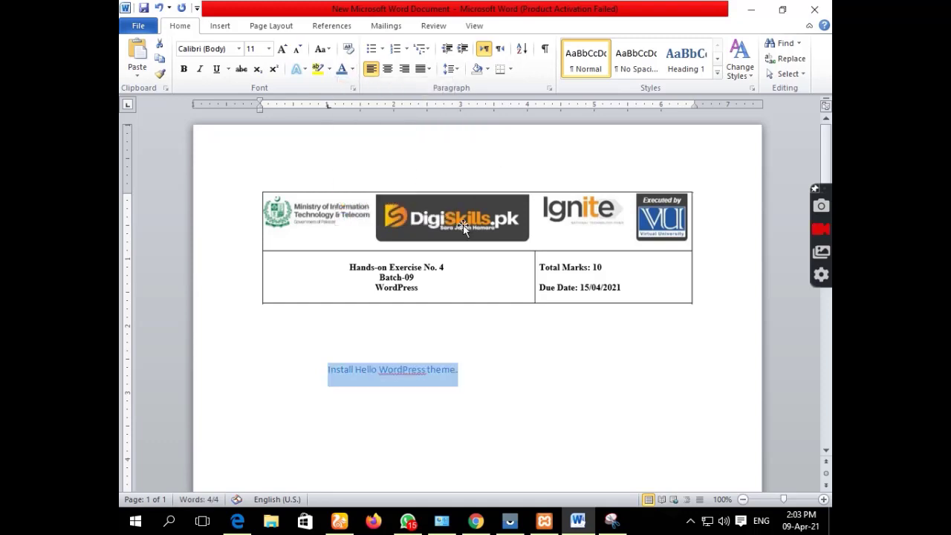
pyautogui.click(269, 49)
pyautogui.click(253, 183)
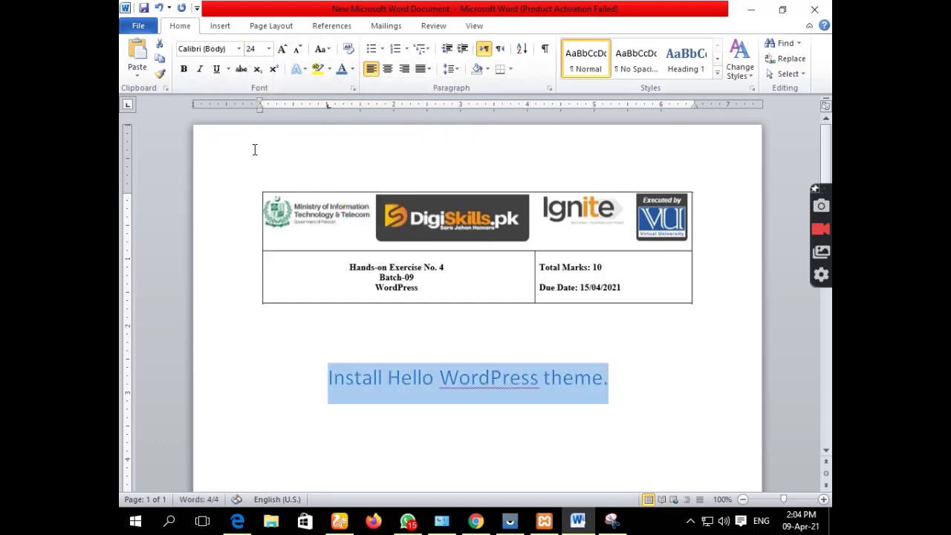
pyautogui.click(187, 72)
pyautogui.click(625, 379)
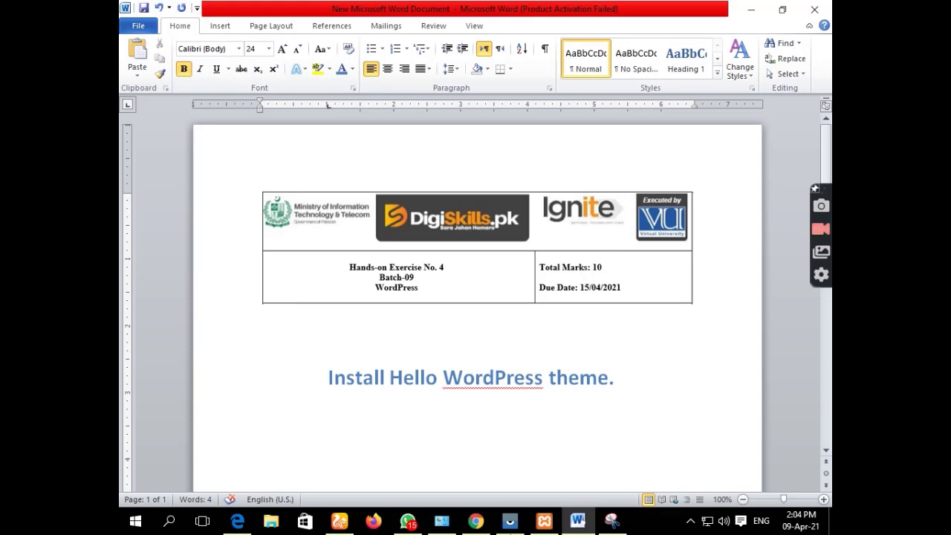
# - Switch to the amrservices WordPress dashboard in Chrome, open the installed themes and search them for "hello"
pyautogui.click(476, 520)
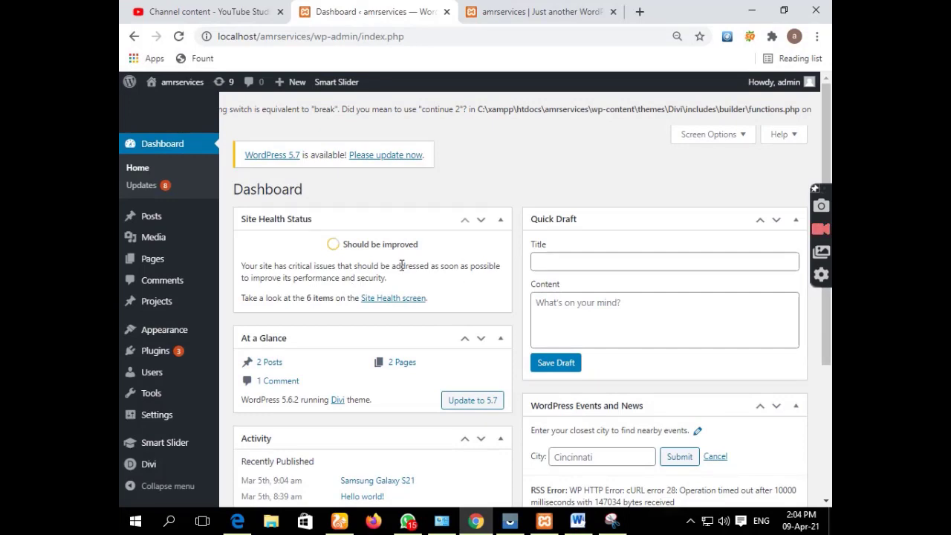
pyautogui.click(160, 335)
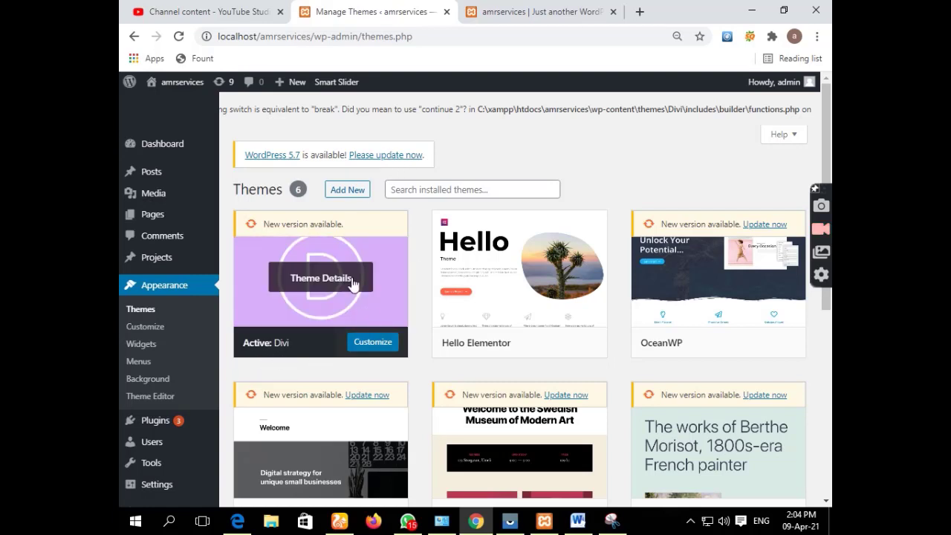
pyautogui.click(451, 190)
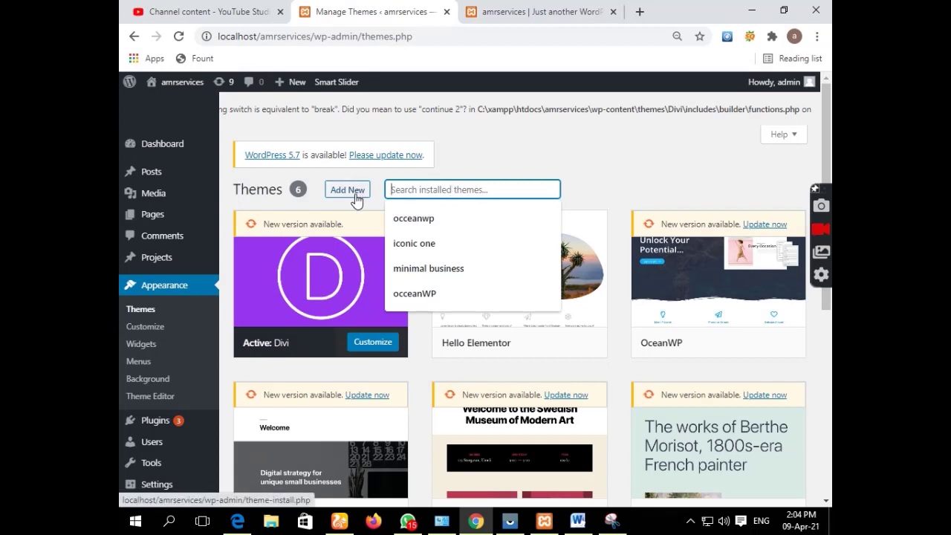
pyautogui.write('hello')
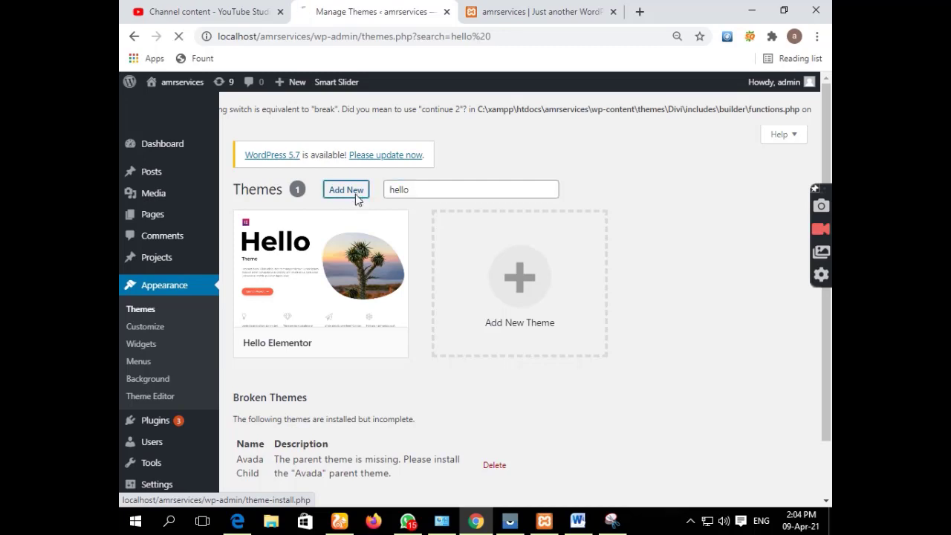
# - Start adding a new theme and search the theme directory for "hello ele"
pyautogui.click(356, 197)
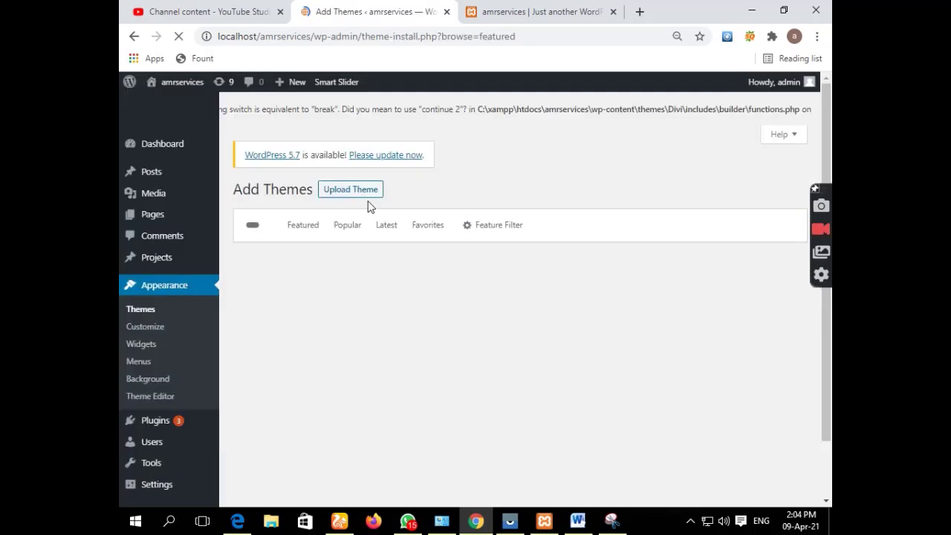
pyautogui.click(685, 226)
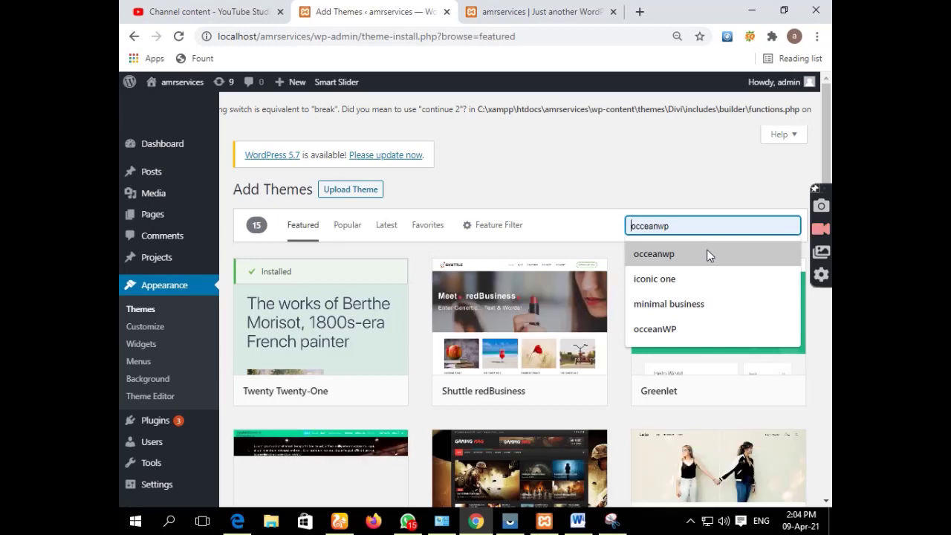
pyautogui.write('hello')
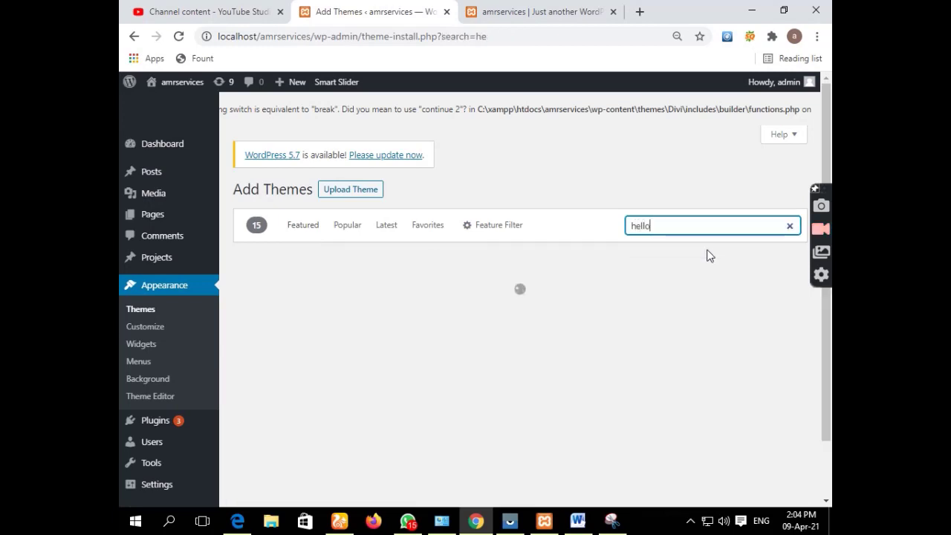
pyautogui.write(' ele')
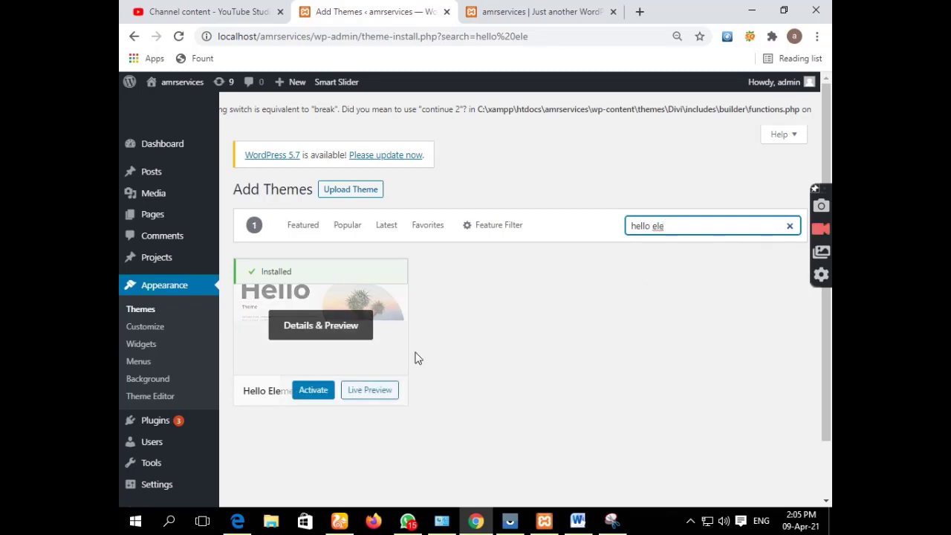
# - Activate the Hello Elementor theme from the theme search results
pyautogui.moveTo(386, 357)
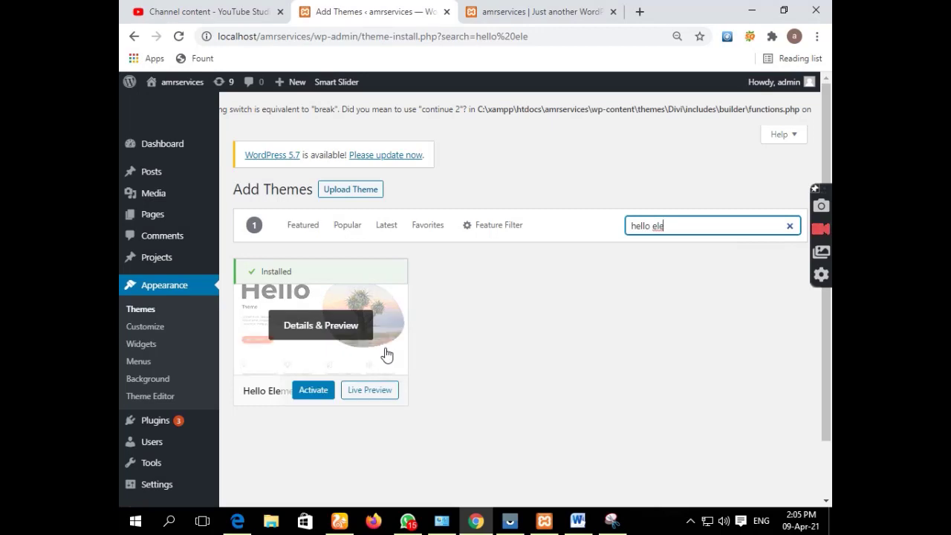
pyautogui.click(314, 396)
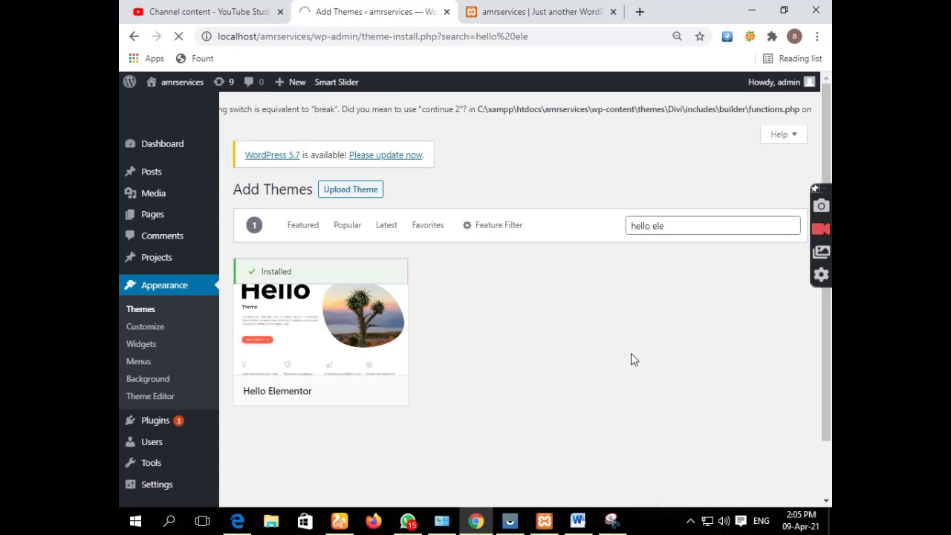
pyautogui.moveTo(328, 390)
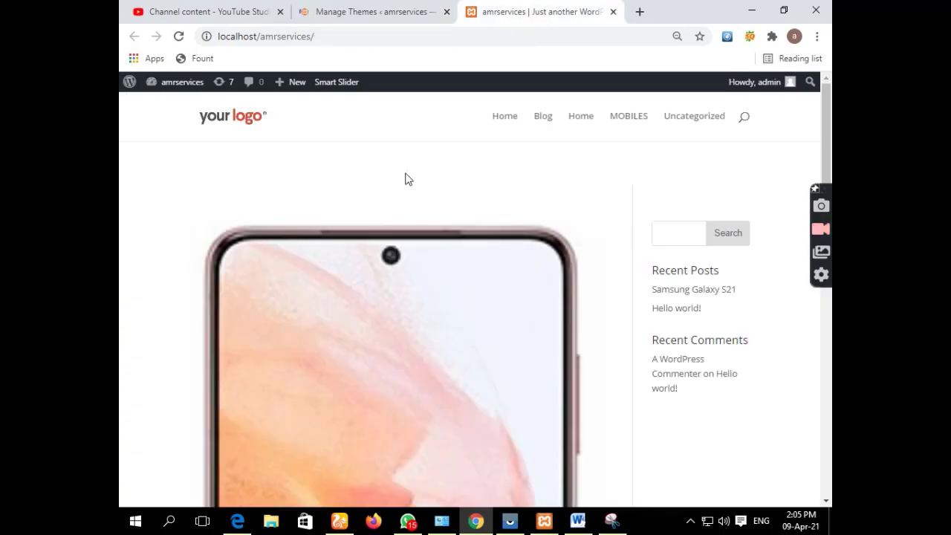
# - Examine the amrservices front page before and after reloading it with the new theme, then return to the themes page
pyautogui.scroll(-10, 406, 176)
pyautogui.scroll(10, 406, 176)
pyautogui.click(367, 19)
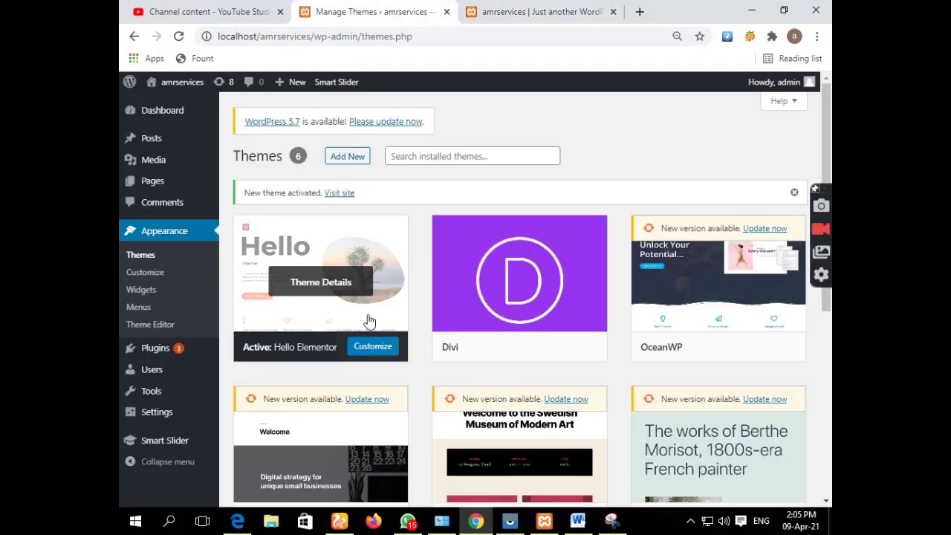
pyautogui.click(527, 17)
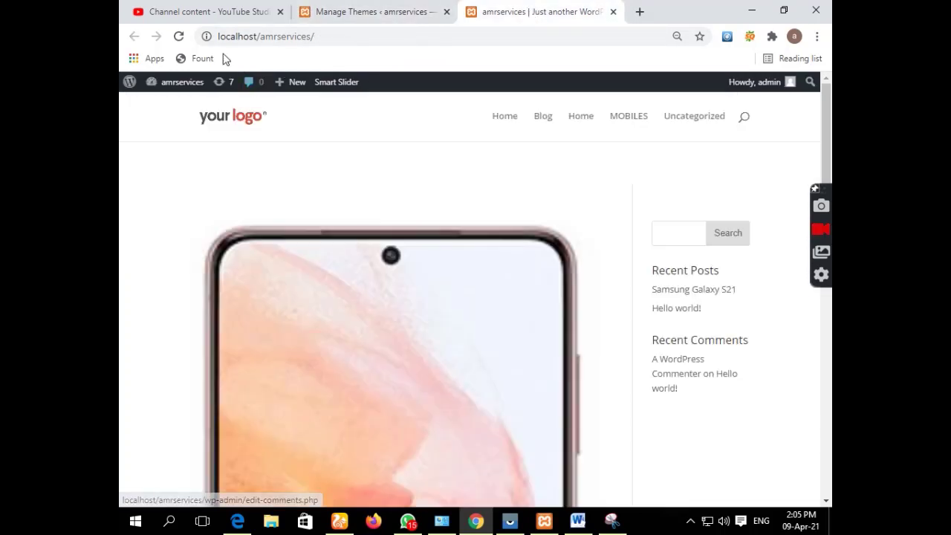
pyautogui.click(179, 36)
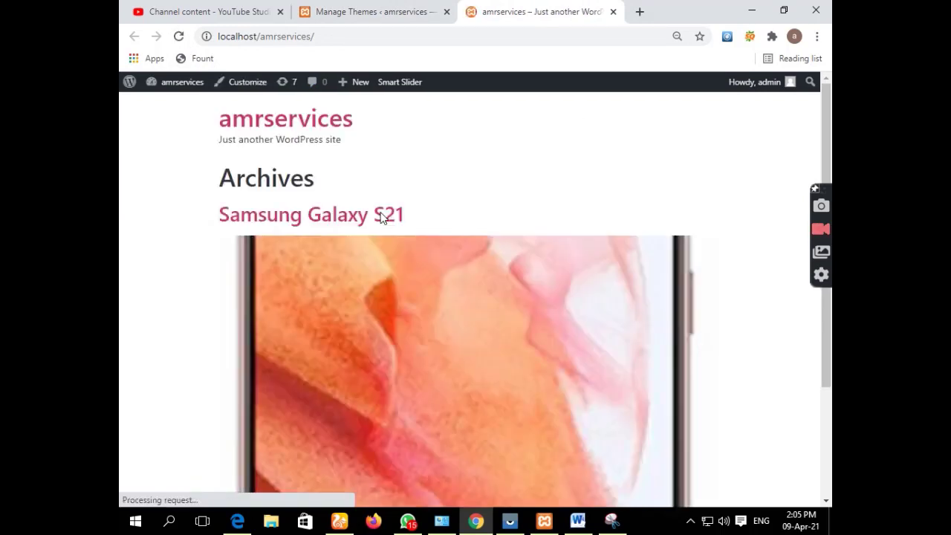
pyautogui.scroll(-3, 471, 259)
pyautogui.scroll(3, 471, 260)
pyautogui.click(342, 12)
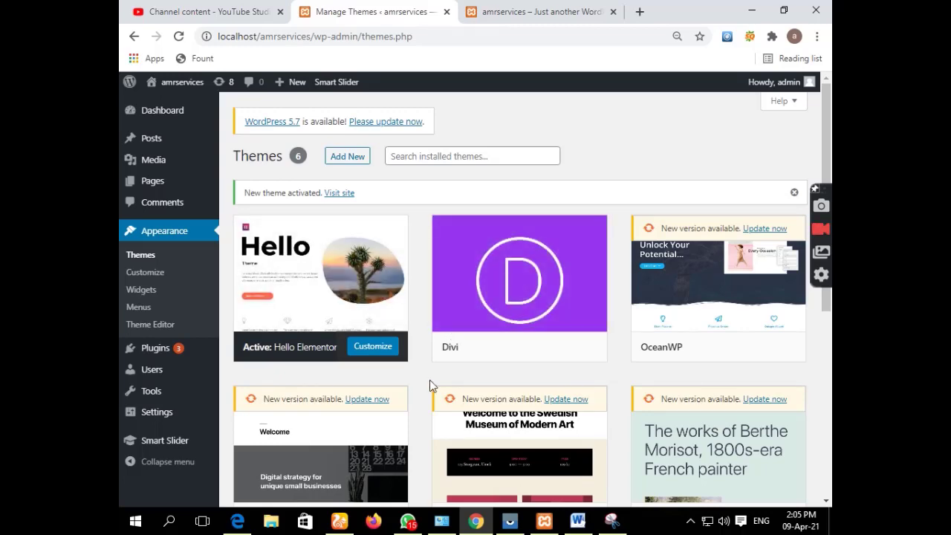
# - Switch to Snipping Tool and capture the WordPress themes page with Hello Elementor as the active theme
pyautogui.click(612, 521)
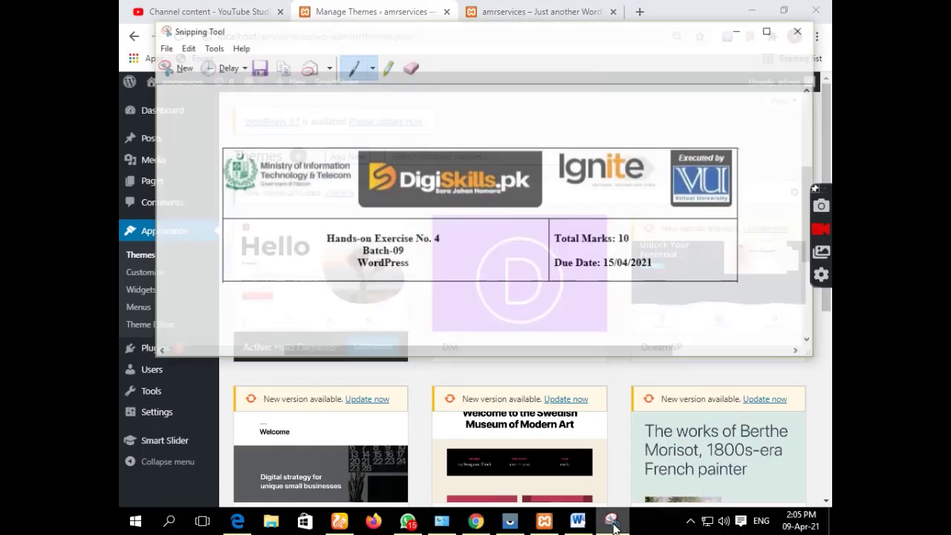
pyautogui.click(164, 52)
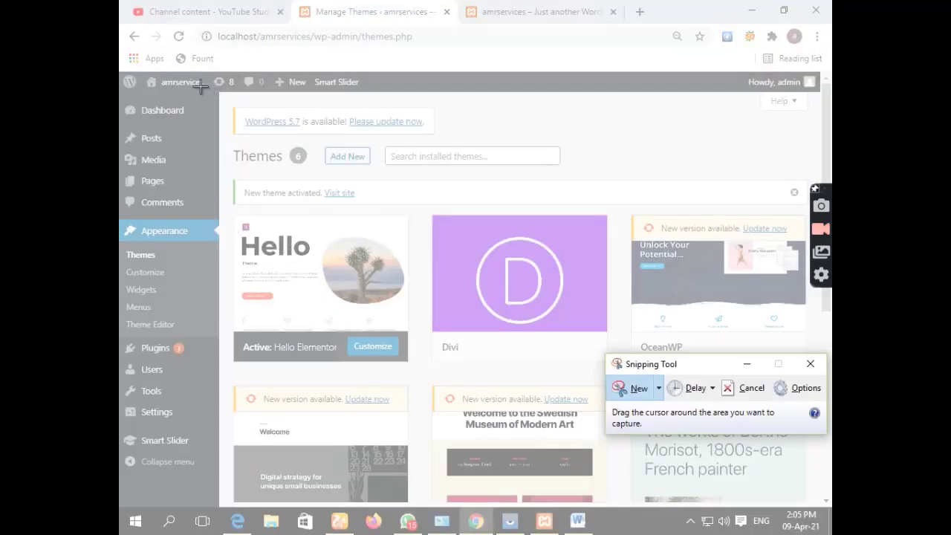
pyautogui.moveTo(119, 71); pyautogui.dragTo(798, 529)
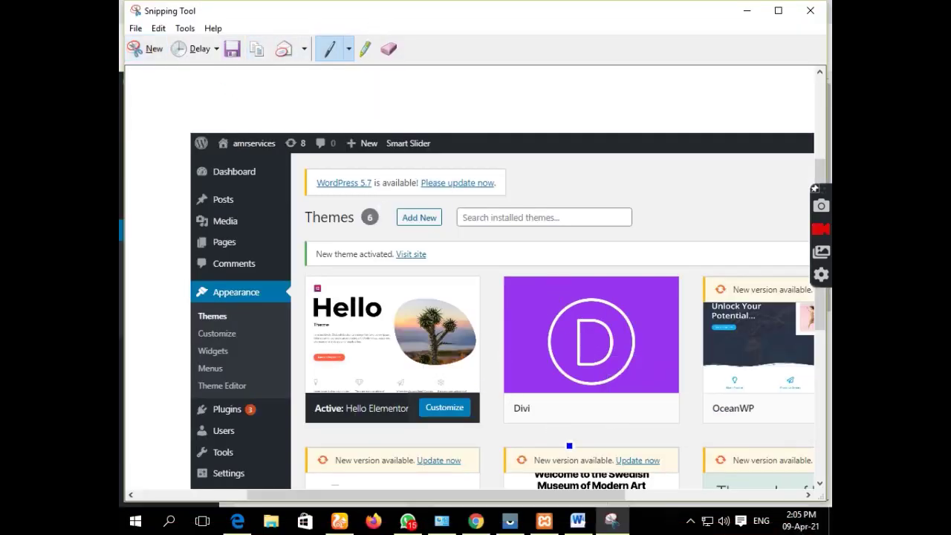
# - Switch to Word, paste the themes page snip below "Install Hello WordPress theme." and add two line breaks after it
pyautogui.click(579, 522)
pyautogui.moveTo(510, 525)
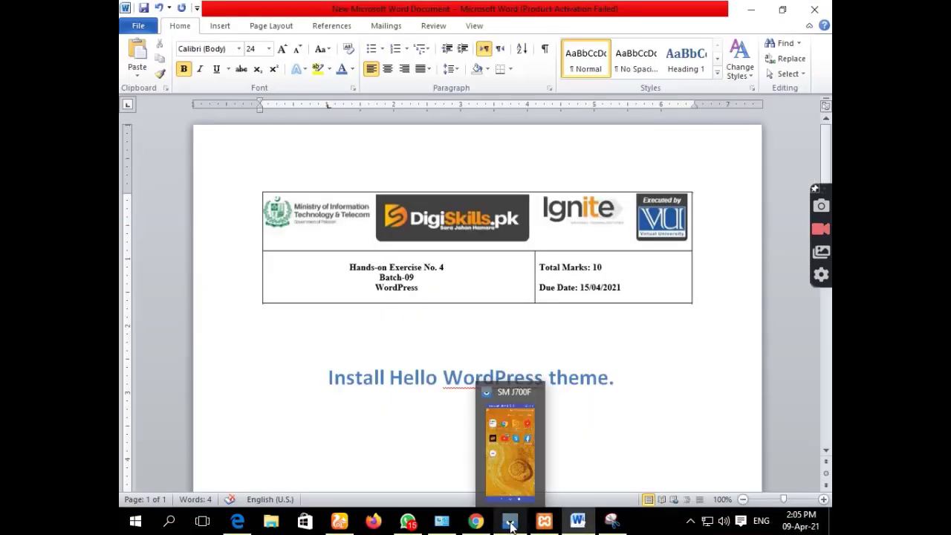
pyautogui.hotkey('ctrl', 'v')
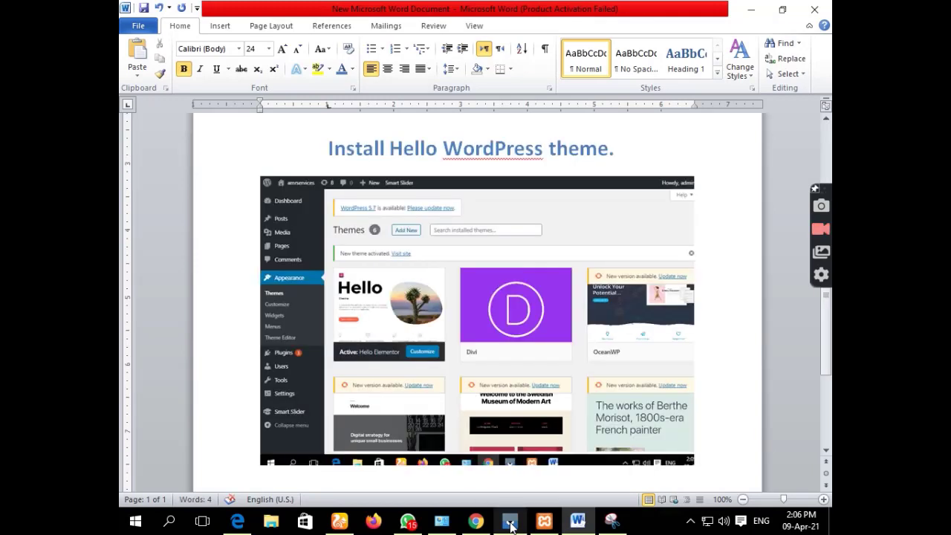
pyautogui.press('Return')
pyautogui.press('Return')
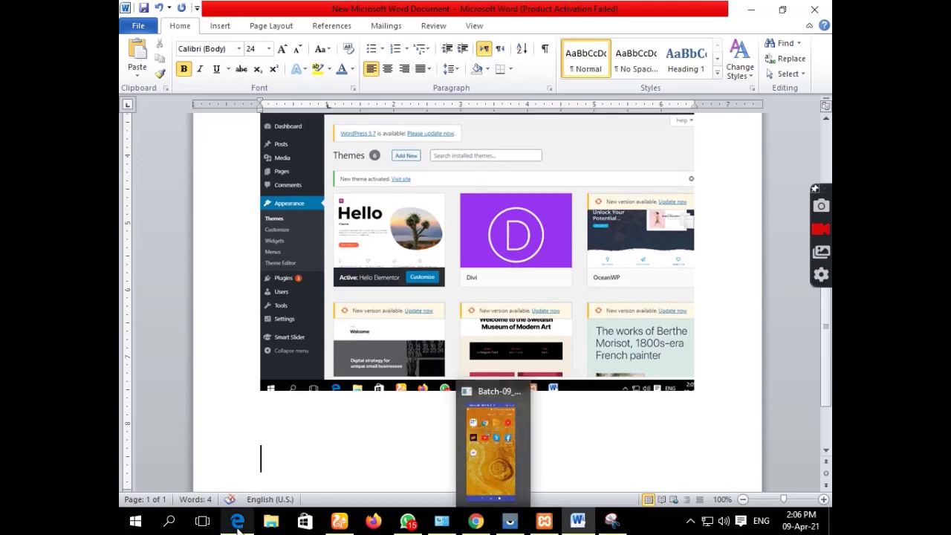
# - Copy the learning outcome "Import Demo Content." from the PDF in Edge and paste it below the screenshot in Word
pyautogui.click(509, 446)
pyautogui.moveTo(370, 188); pyautogui.dragTo(277, 192)
pyautogui.rightClick(284, 192)
pyautogui.click(304, 210)
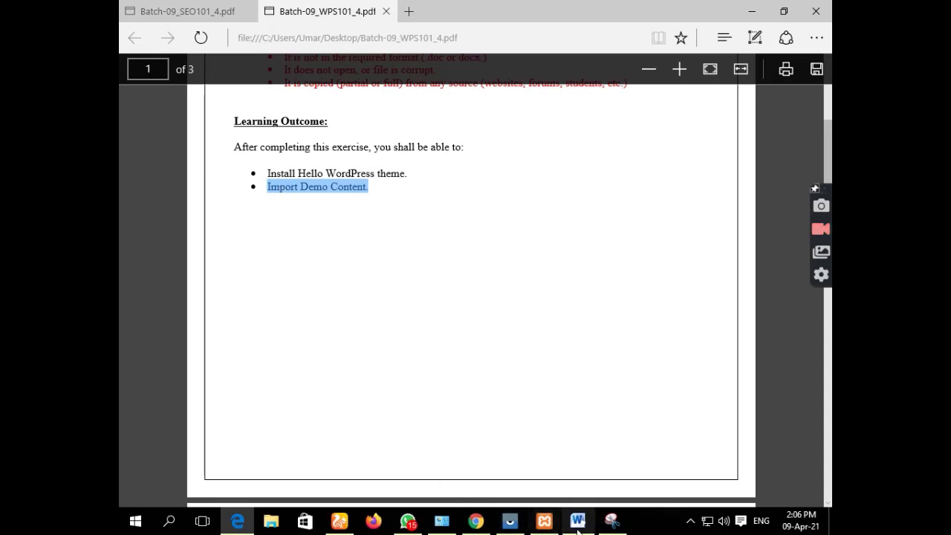
pyautogui.click(580, 525)
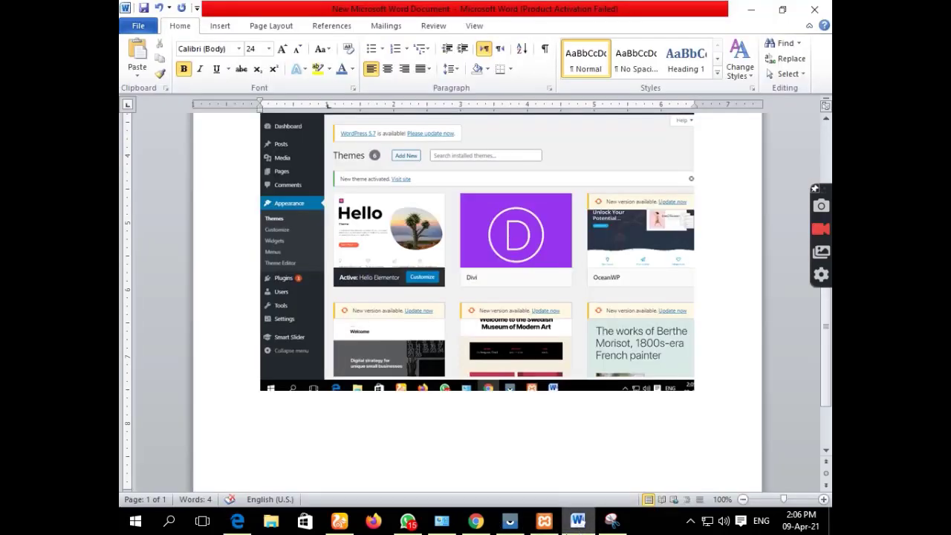
pyautogui.hotkey('ctrl', 'v')
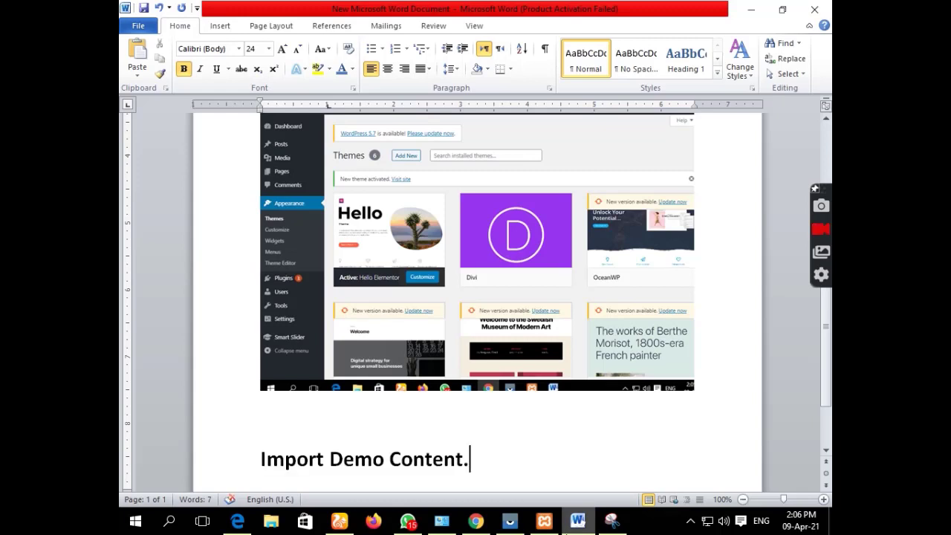
# - Move the line "Import Demo Content." onto a new page with a page break and add an empty line below it
pyautogui.hotkey('ctrl', 'Return')
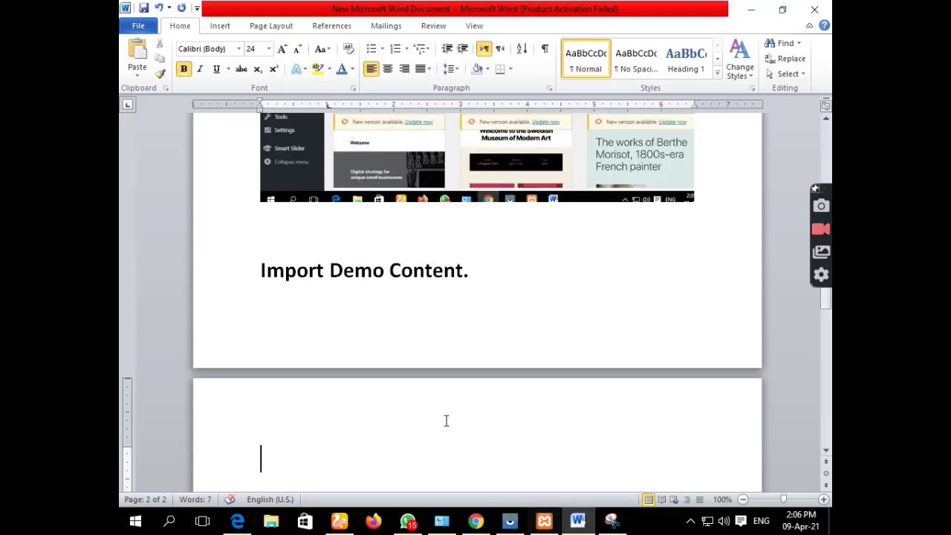
pyautogui.click(261, 278)
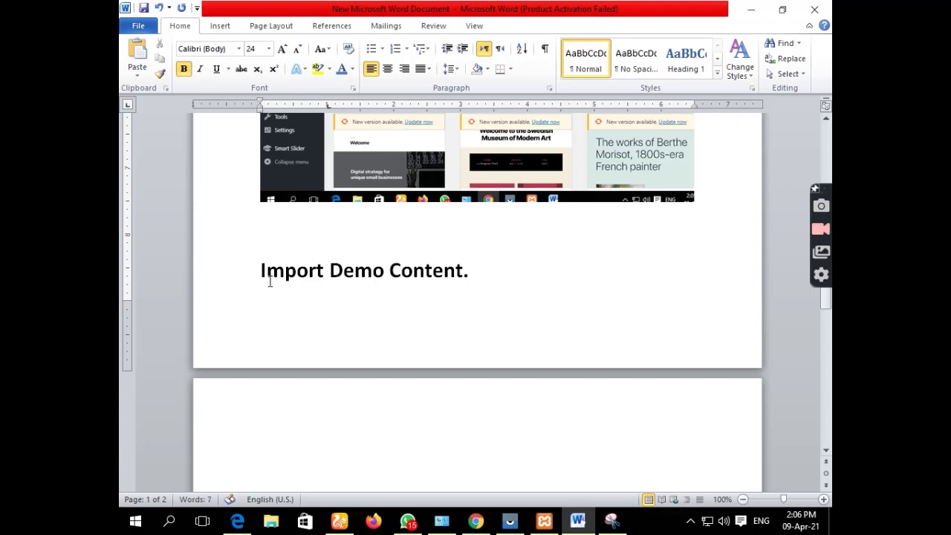
pyautogui.hotkey('ctrl', 'Return')
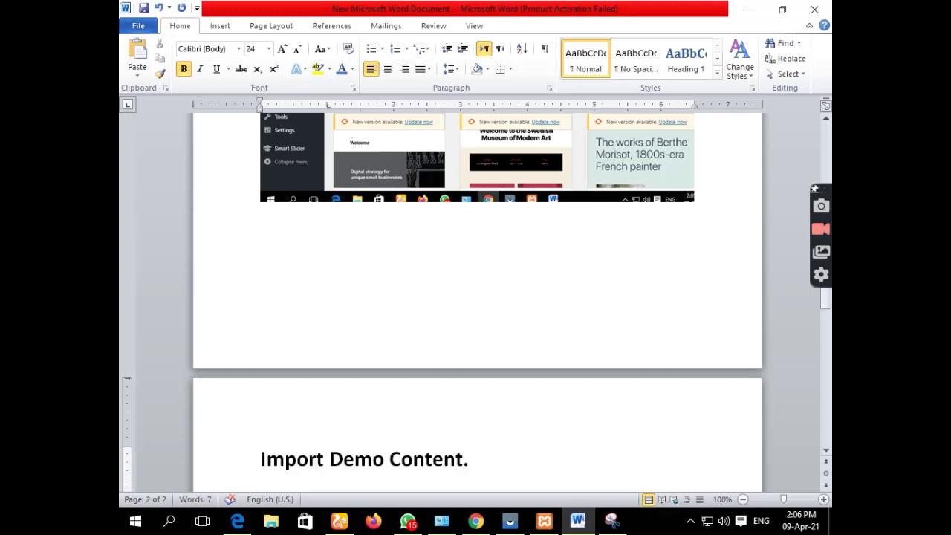
pyautogui.press('Right')
pyautogui.press('Right')
pyautogui.press('Right')
pyautogui.press('Right')
pyautogui.press('Right')
pyautogui.press('Right')
pyautogui.press('Right')
pyautogui.press('Right')
pyautogui.press('Right')
pyautogui.press('Right')
pyautogui.press('Right')
pyautogui.press('Right')
pyautogui.press('Right')
pyautogui.press('Right')
pyautogui.press('Right')
pyautogui.press('Right')
pyautogui.press('Right')
pyautogui.press('Right')
pyautogui.press('Right')
pyautogui.press('Right')
pyautogui.press('Return')
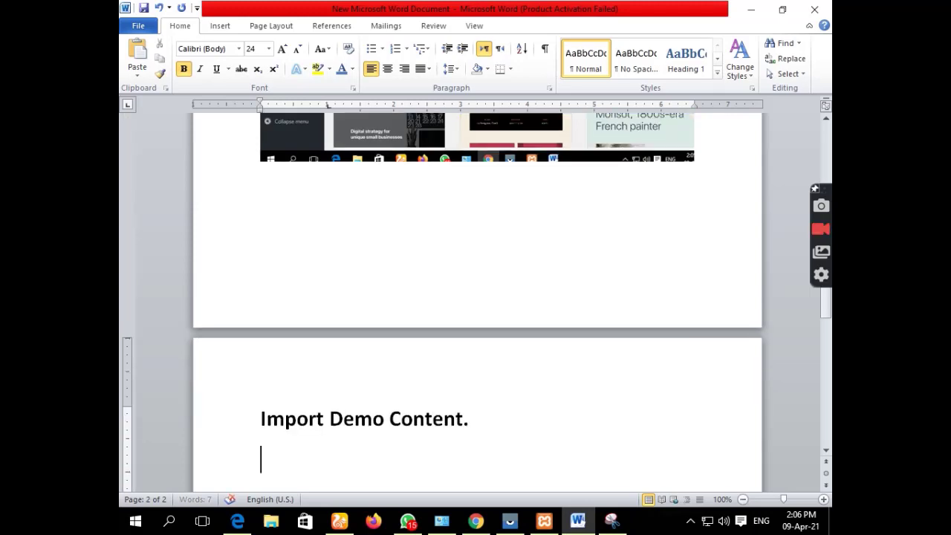
pyautogui.scroll(3, 296, 292)
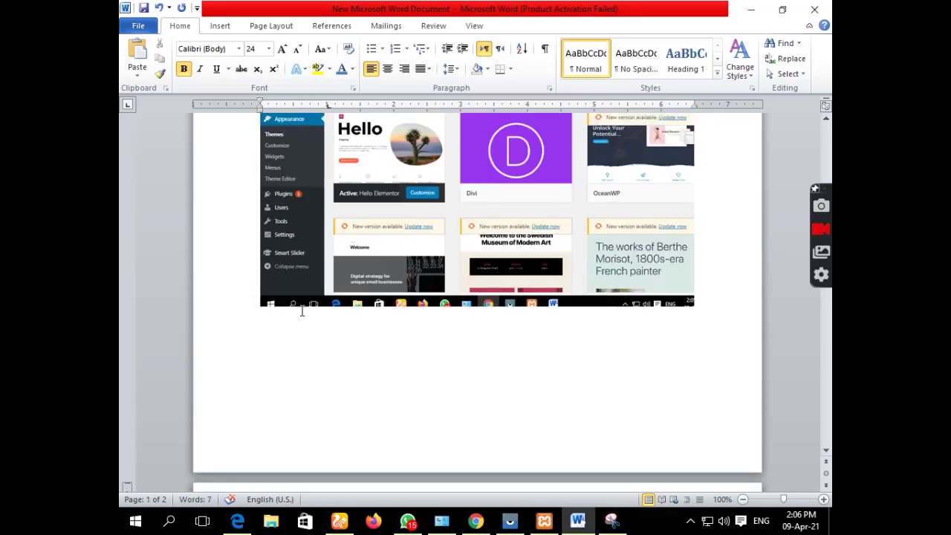
pyautogui.scroll(-3, 341, 438)
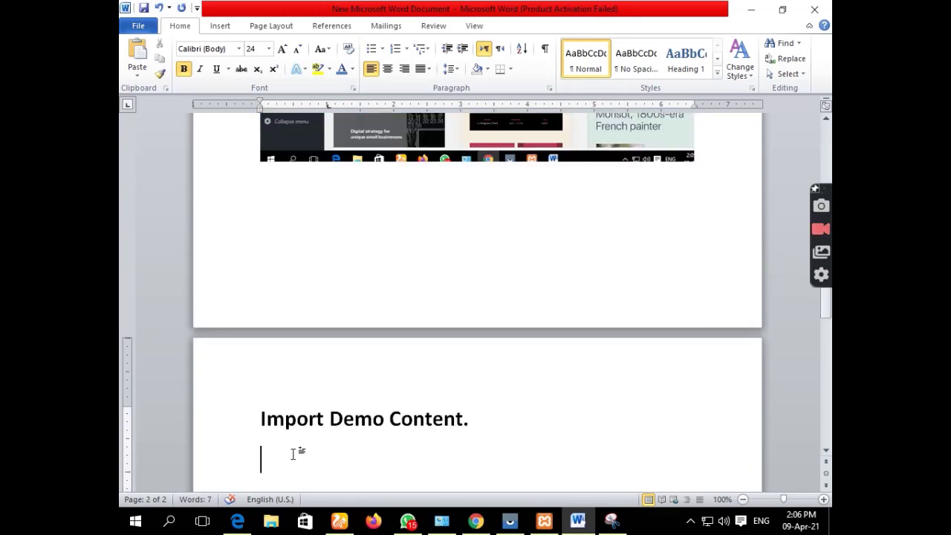
# - Switch to the WordPress dashboard in Chrome, start adding a new plugin and search the plugin directory for "one click import data"
pyautogui.click(481, 528)
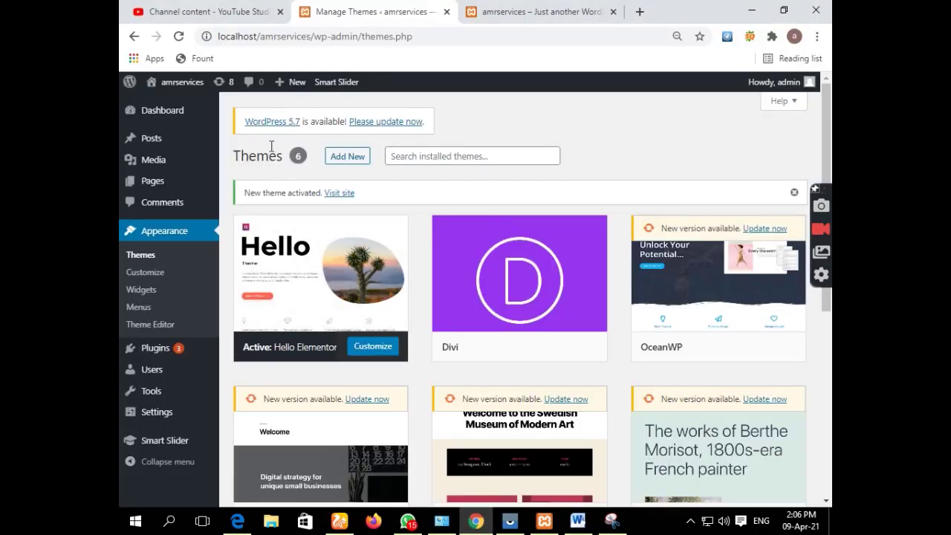
pyautogui.click(153, 345)
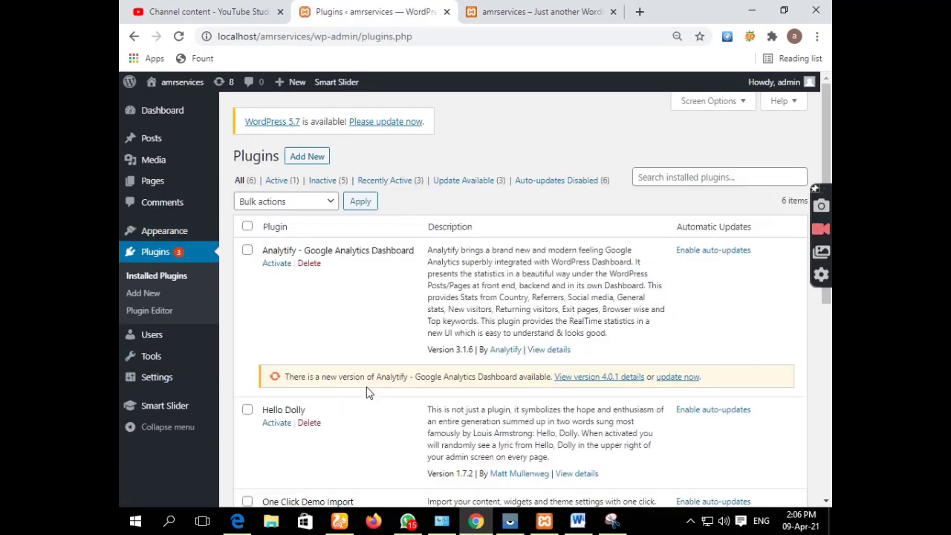
pyautogui.click(310, 156)
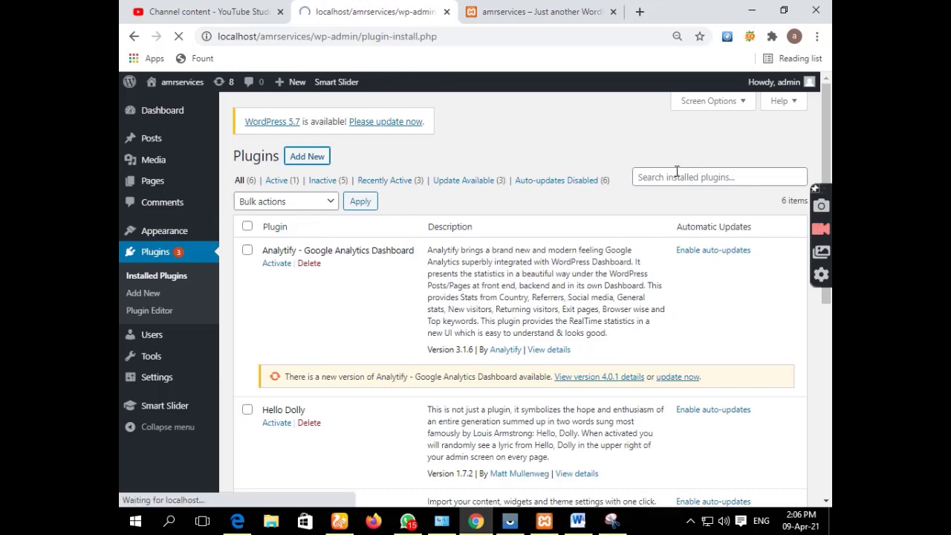
pyautogui.click(665, 191)
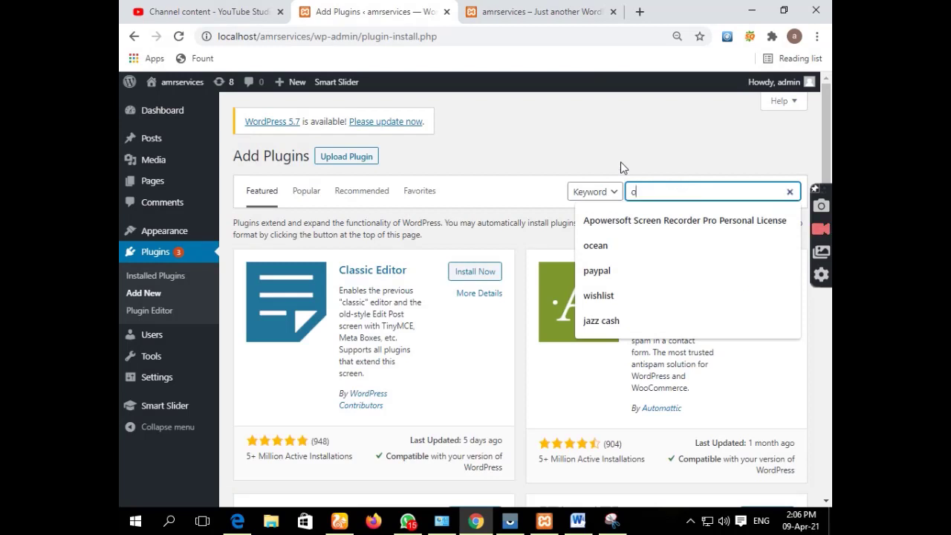
pyautogui.write('one click')
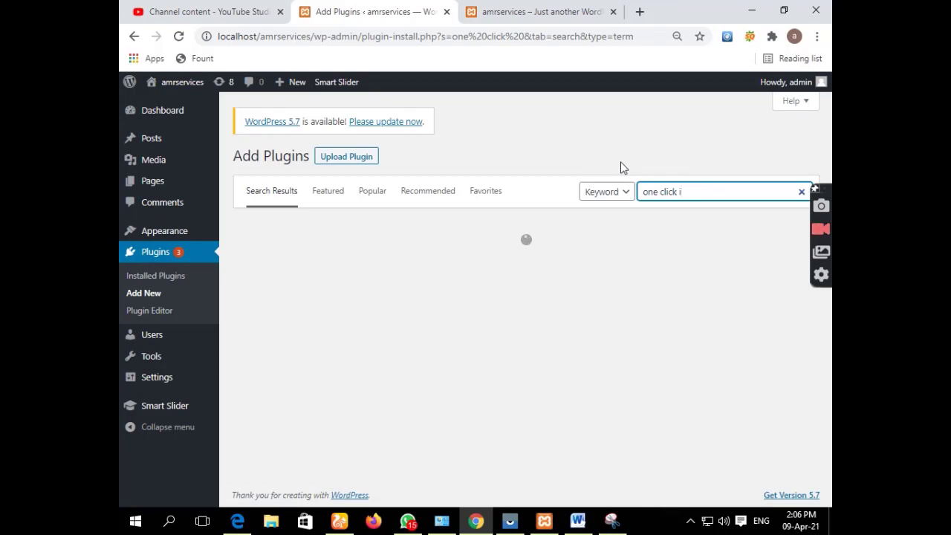
pyautogui.write('import data')
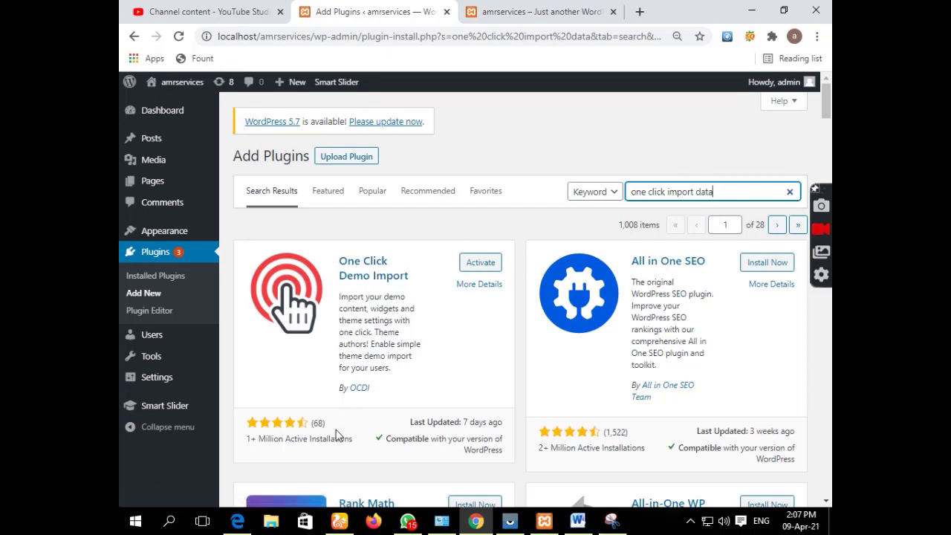
# - Activate the One Click Demo Import plugin and look through the installed plugins list
pyautogui.click(479, 264)
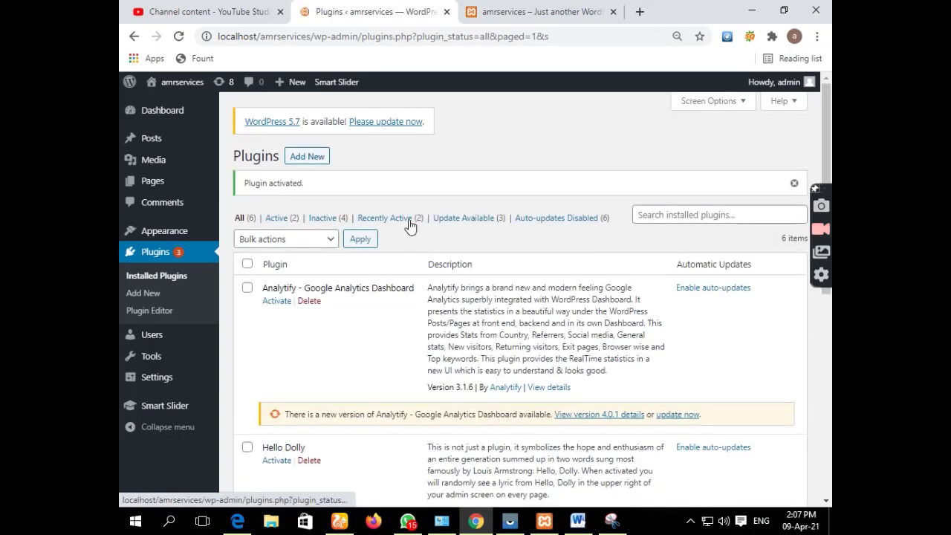
pyautogui.scroll(-8, 410, 377)
pyautogui.scroll(8, 412, 377)
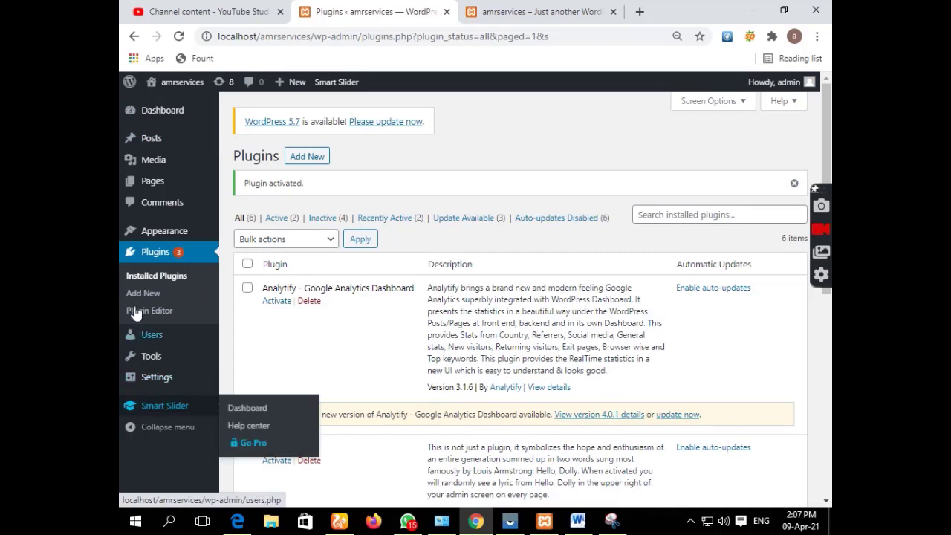
# - Open the Import Demo Data page for Hello Elementor and start creating demo content
pyautogui.moveTo(168, 233)
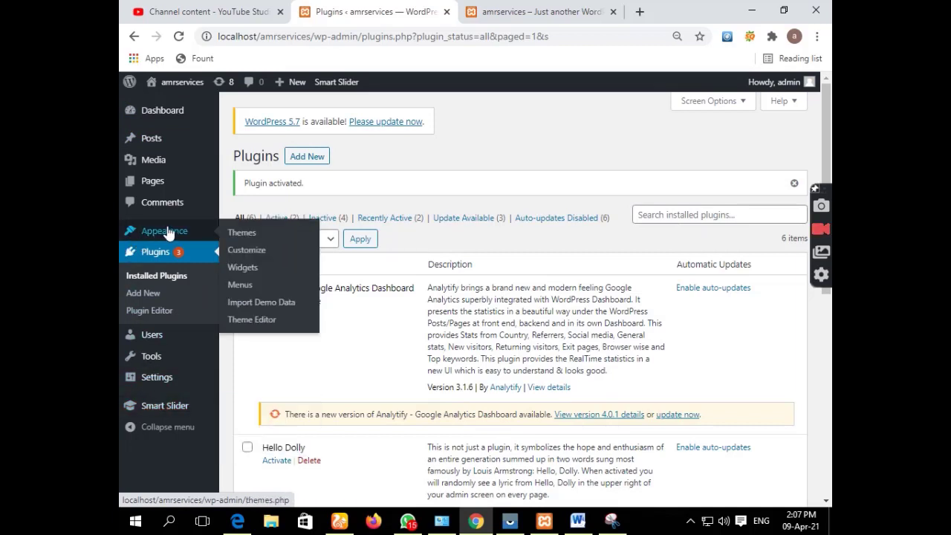
pyautogui.click(263, 308)
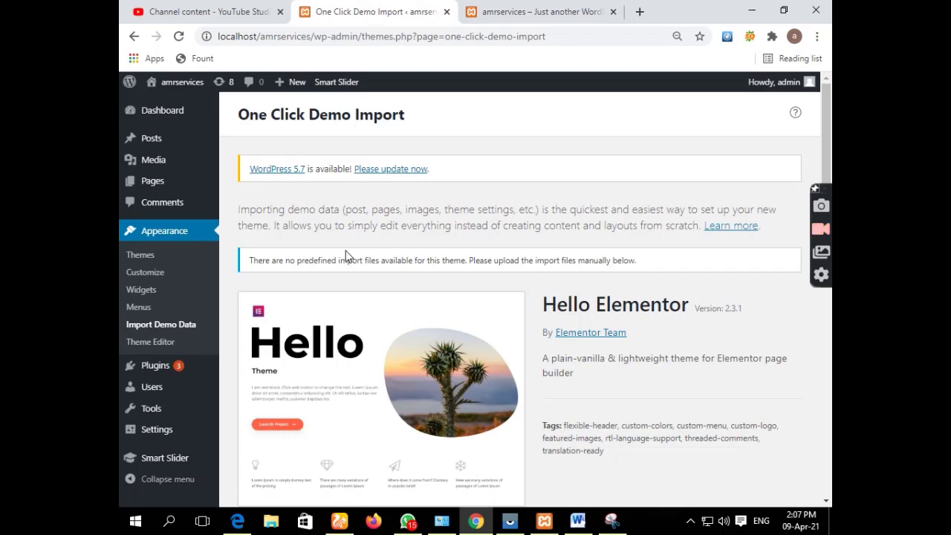
pyautogui.scroll(-4, 426, 258)
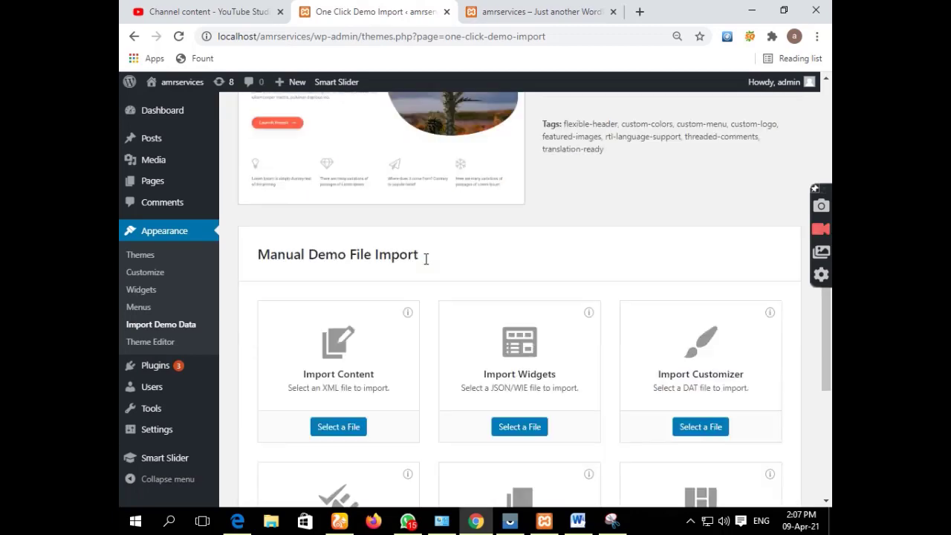
pyautogui.scroll(-4, 426, 265)
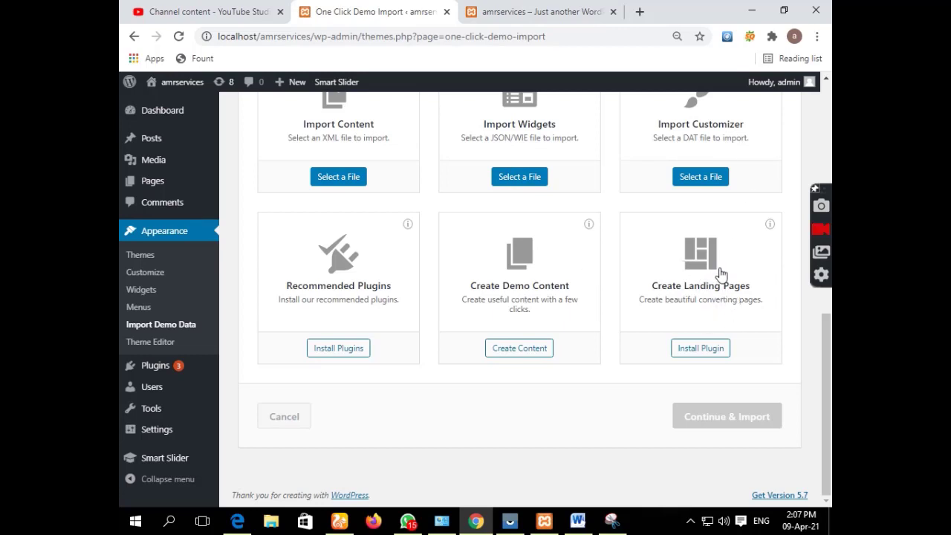
pyautogui.click(518, 353)
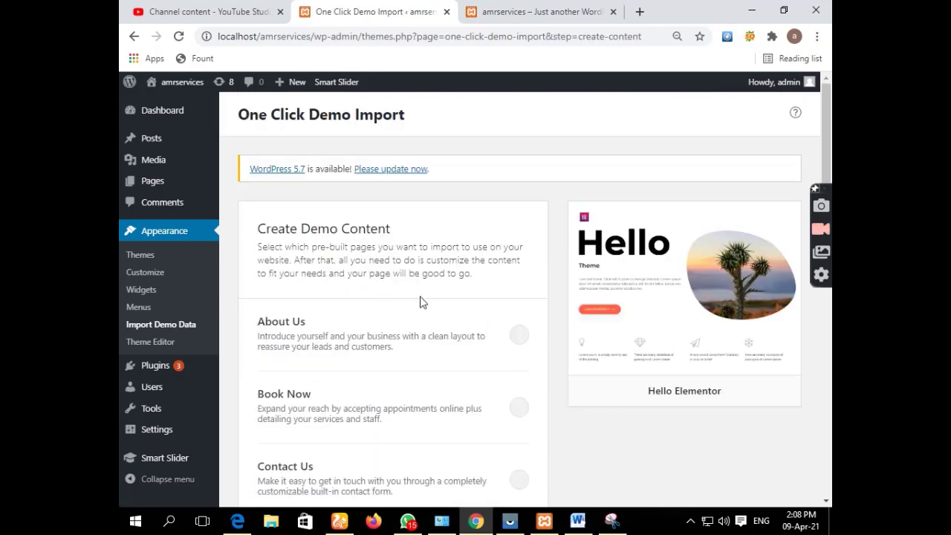
# - Look through the available demo pages and select About Us, Book Now and Contact Us for import
pyautogui.scroll(-3, 404, 356)
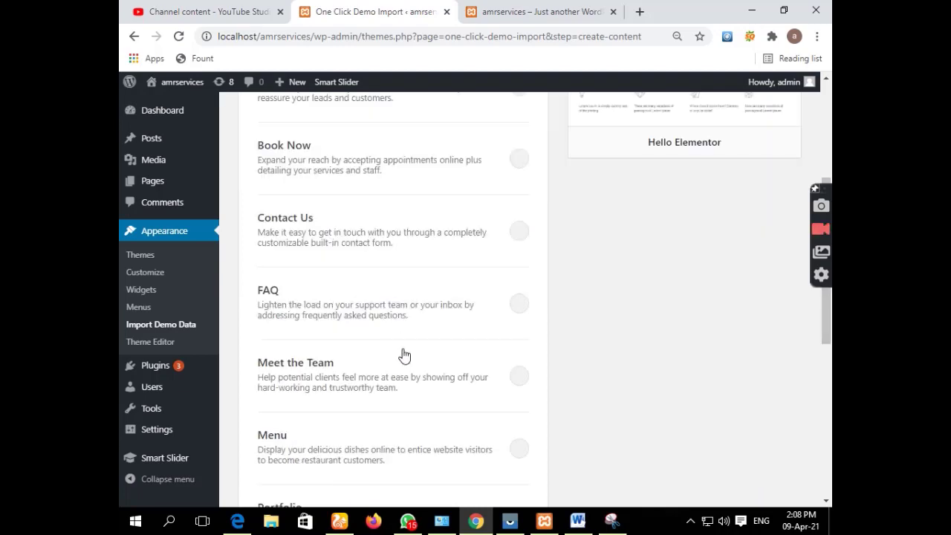
pyautogui.scroll(-5, 404, 356)
pyautogui.scroll(8, 405, 356)
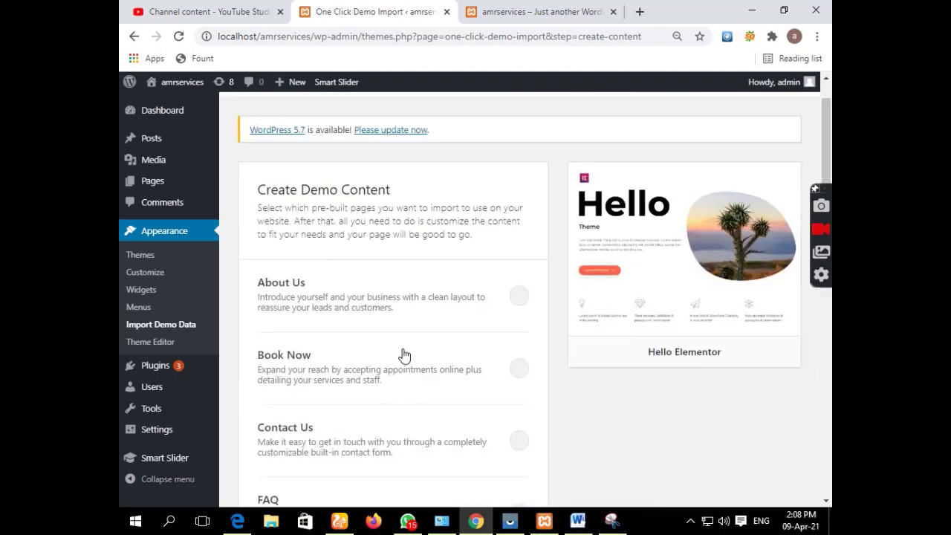
pyautogui.click(517, 299)
pyautogui.click(519, 368)
pyautogui.click(519, 441)
pyautogui.scroll(-1, 470, 422)
pyautogui.scroll(-3, 471, 422)
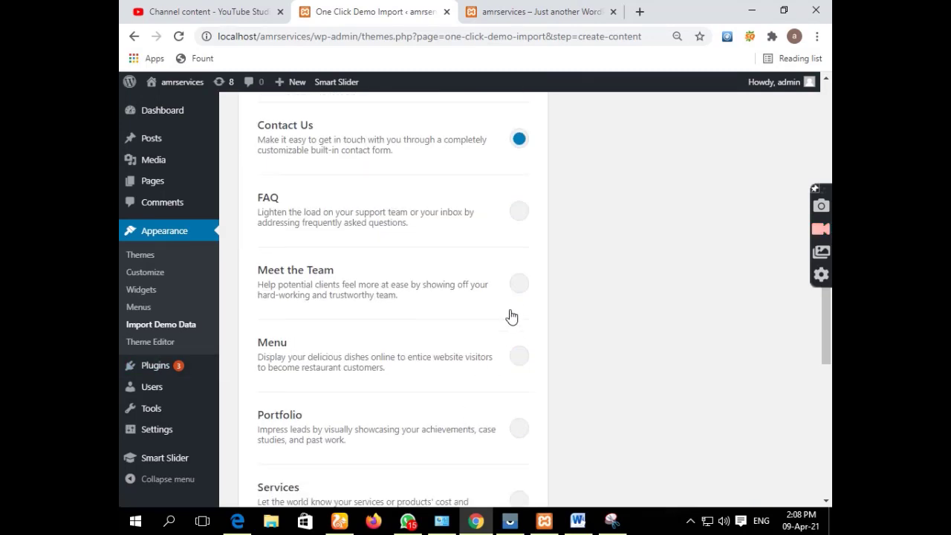
# - Add FAQ, Meet the Team, Menu, Portfolio, Shop and Testimonials to the demo pages selected for import
pyautogui.click(519, 284)
pyautogui.click(519, 212)
pyautogui.click(519, 358)
pyautogui.click(519, 429)
pyautogui.scroll(-1, 500, 436)
pyautogui.scroll(-3, 500, 436)
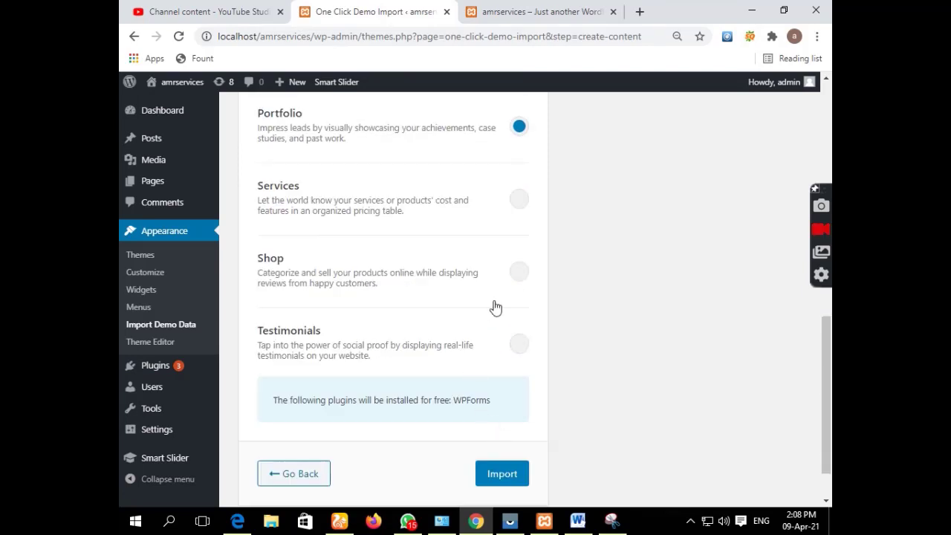
pyautogui.click(518, 272)
pyautogui.click(514, 348)
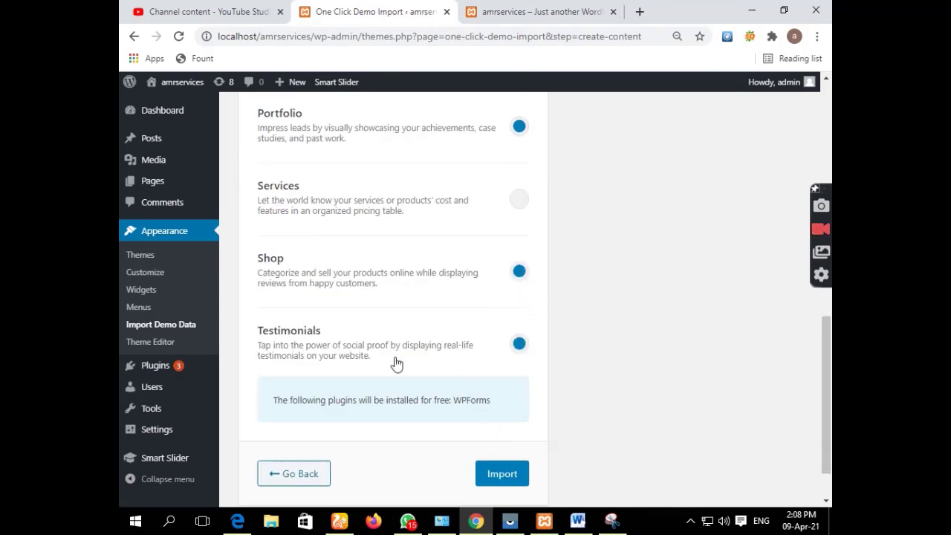
# - Start importing the selected demo pages and check the import progress of each one
pyautogui.click(498, 479)
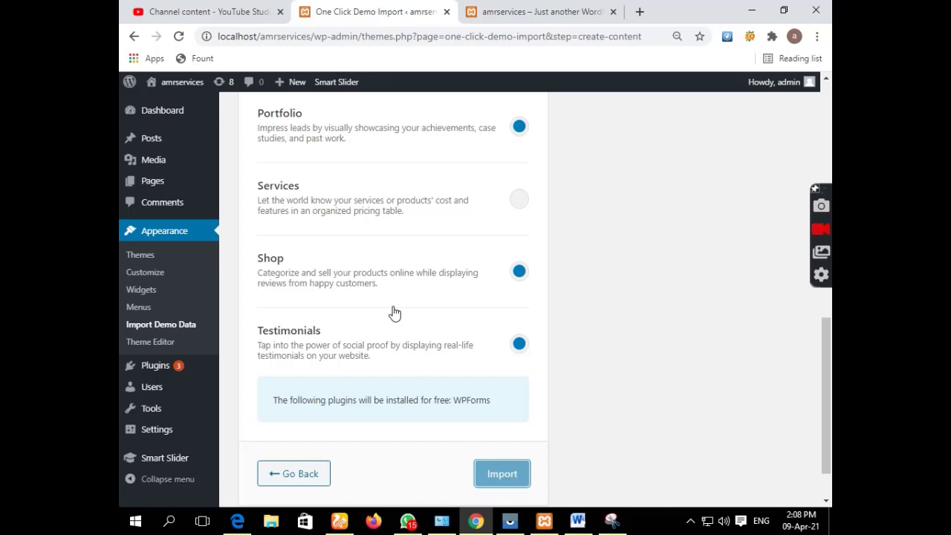
pyautogui.scroll(-4, 513, 420)
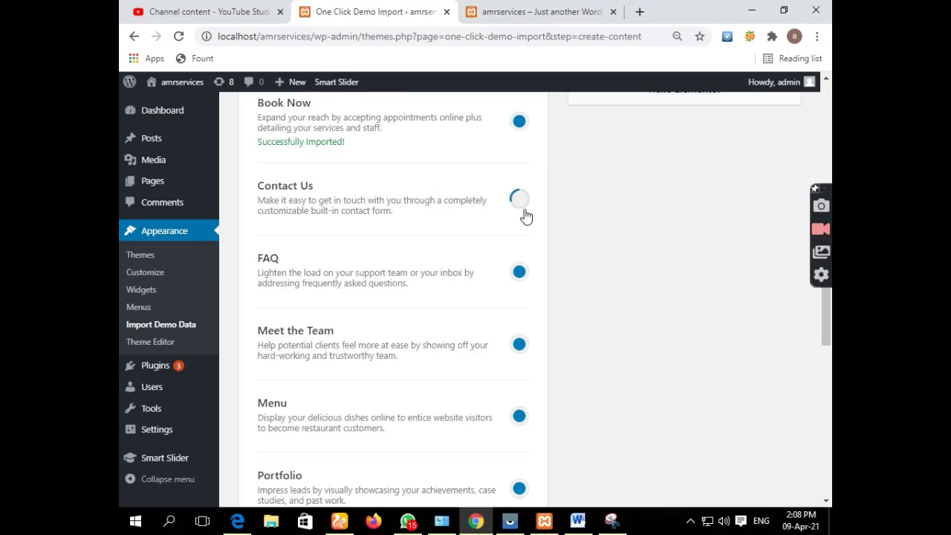
pyautogui.scroll(4, 467, 245)
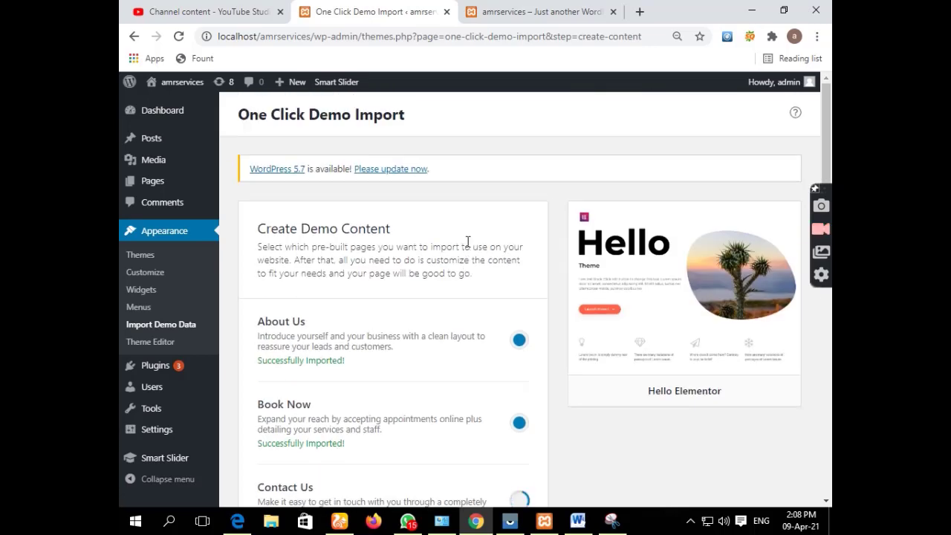
pyautogui.scroll(-4, 468, 242)
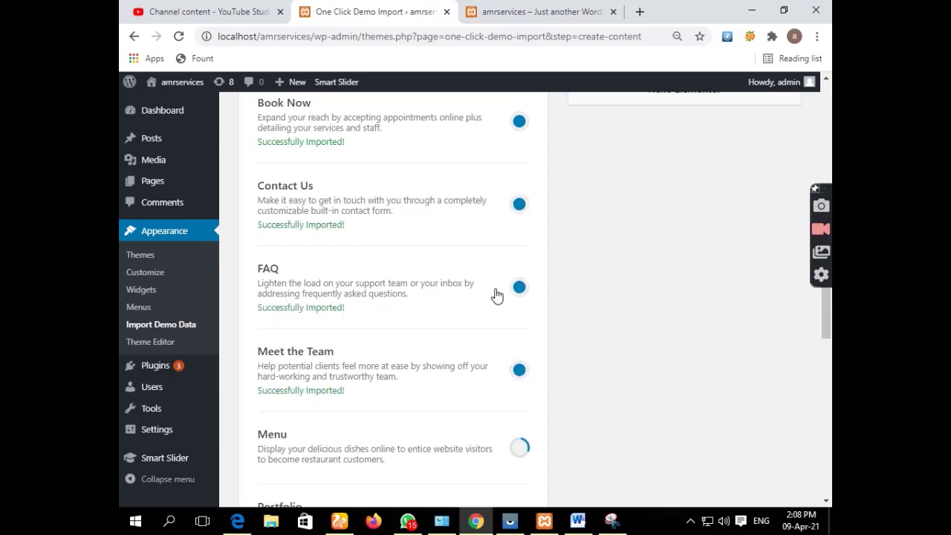
pyautogui.scroll(-4, 503, 296)
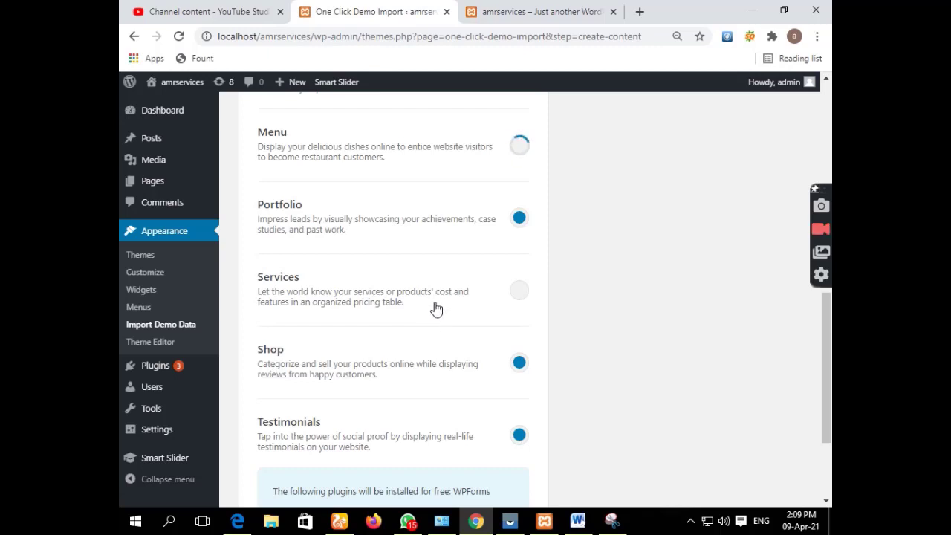
pyautogui.scroll(4, 486, 280)
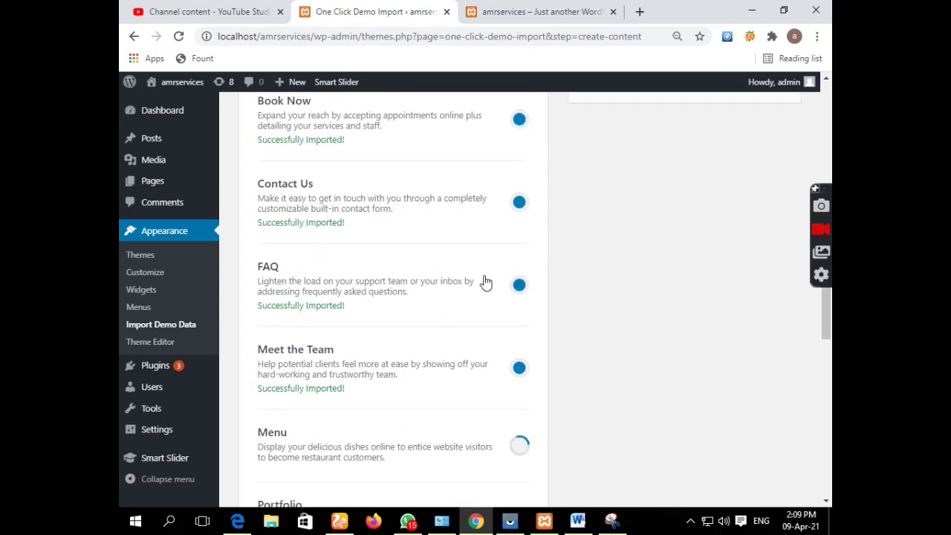
pyautogui.scroll(4, 486, 280)
pyautogui.scroll(-4, 483, 281)
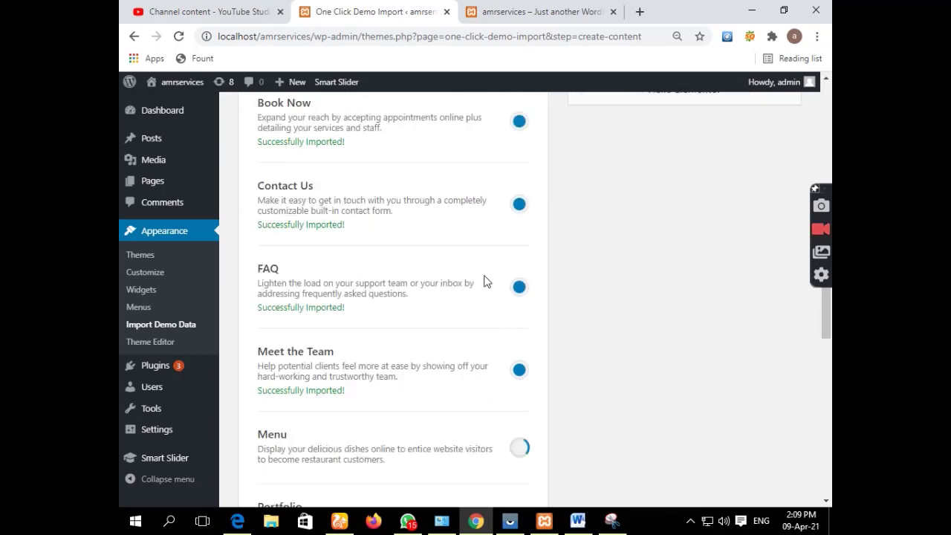
pyautogui.scroll(-4, 484, 281)
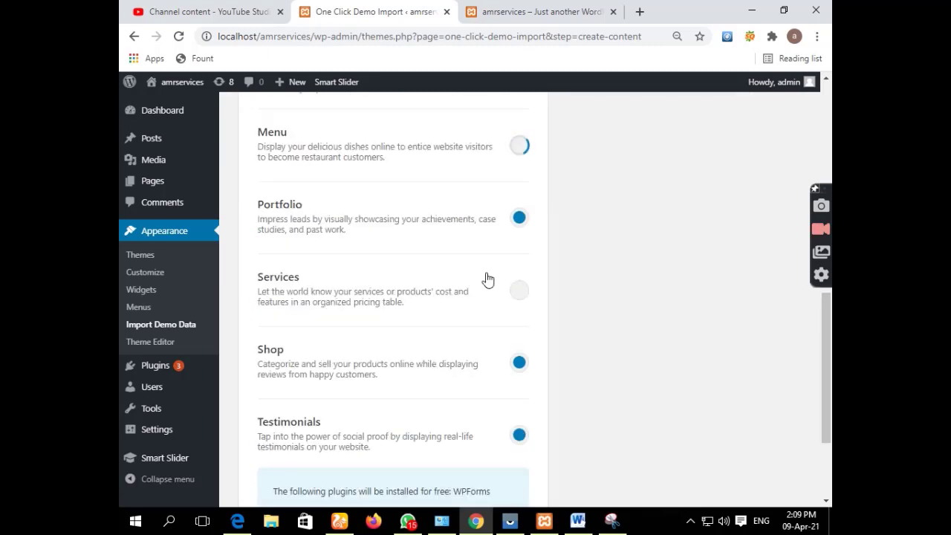
# - Open the list of all site pages and look through it for the imported demo pages
pyautogui.moveTo(160, 152)
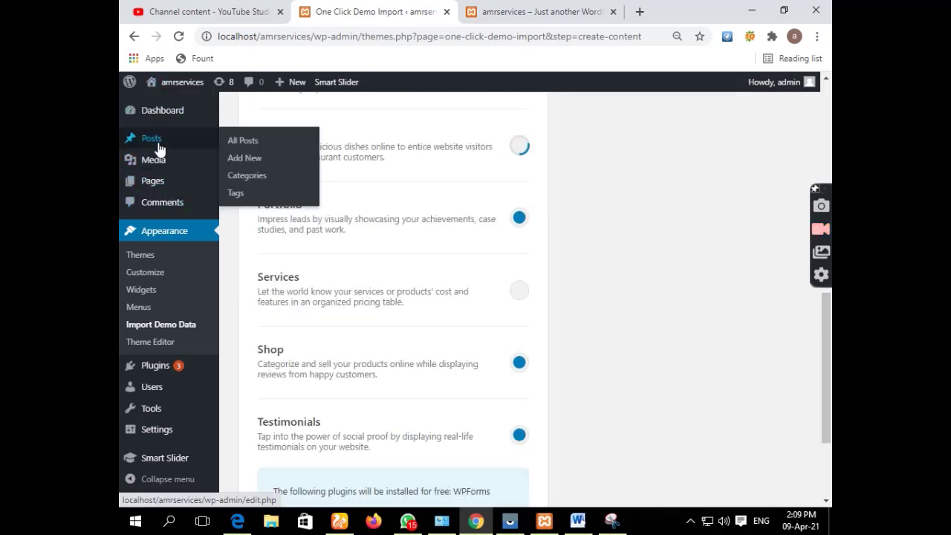
pyautogui.click(154, 189)
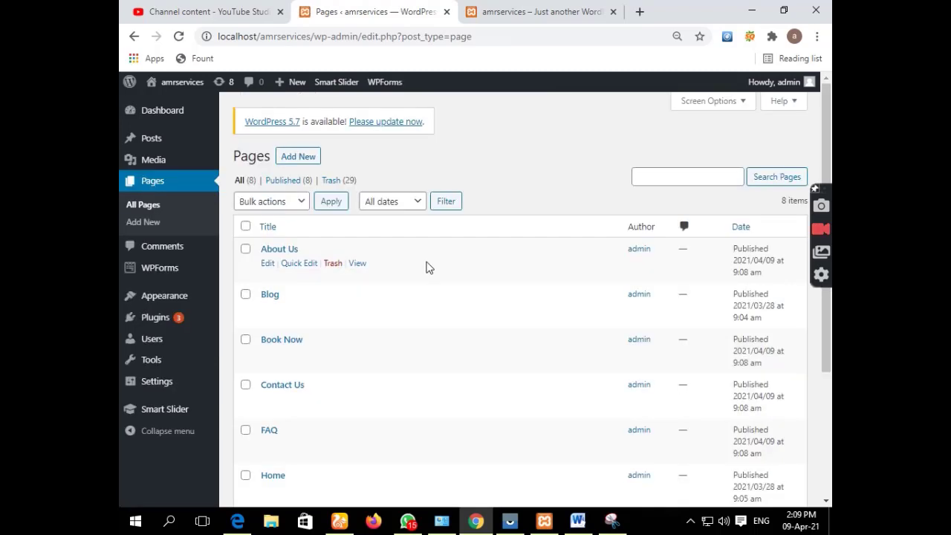
pyautogui.scroll(-5, 312, 377)
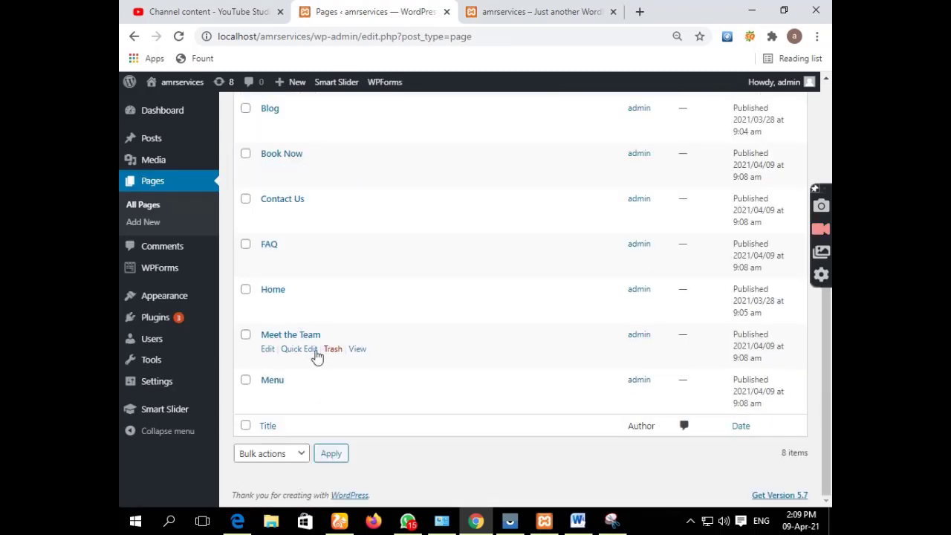
pyautogui.scroll(5, 314, 372)
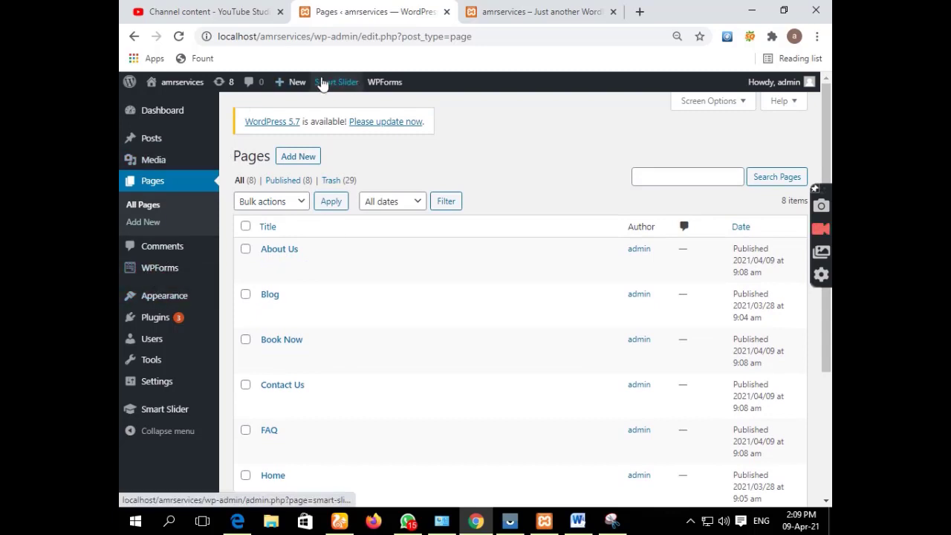
# - Open the site customizer and create a new menu, named with the owner's first name, assigned to the Primary location
pyautogui.moveTo(153, 318)
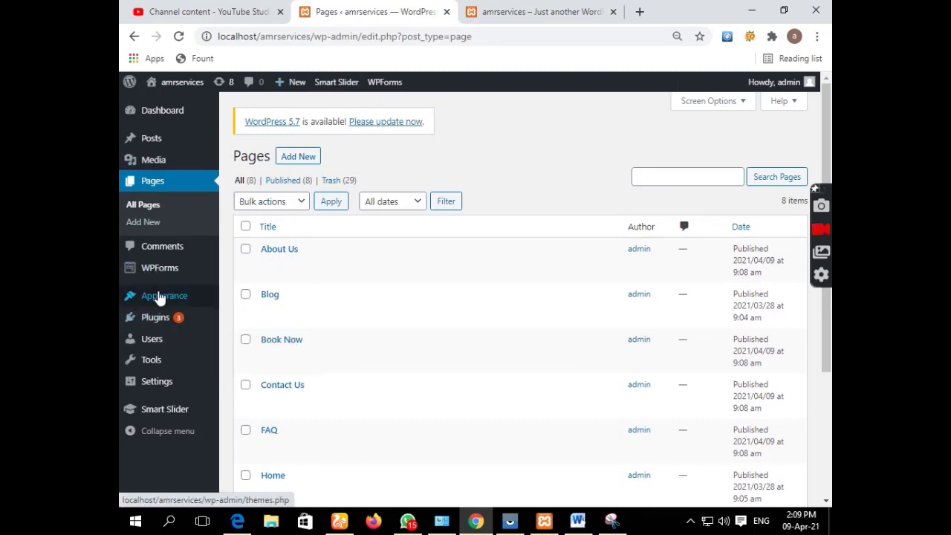
pyautogui.moveTo(159, 297)
pyautogui.click(252, 316)
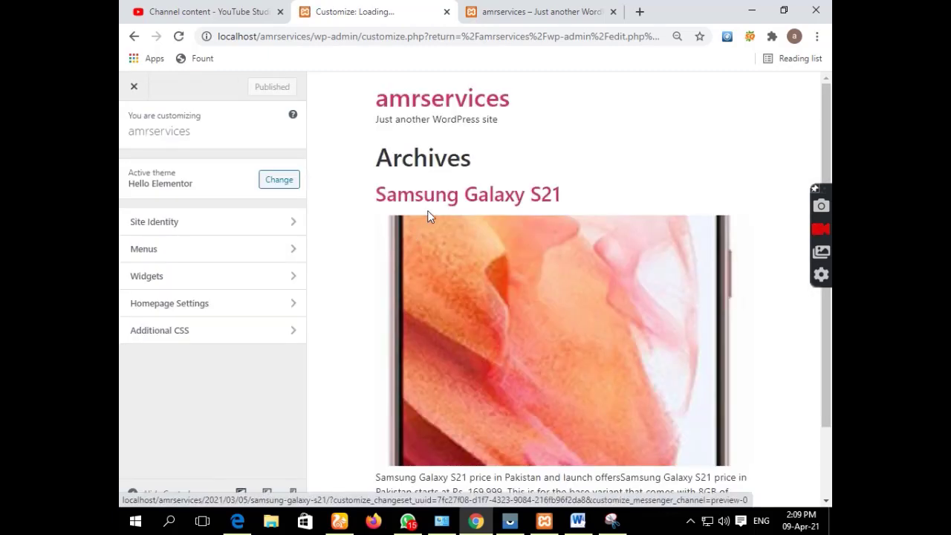
pyautogui.scroll(-2, 545, 277)
pyautogui.scroll(2, 543, 275)
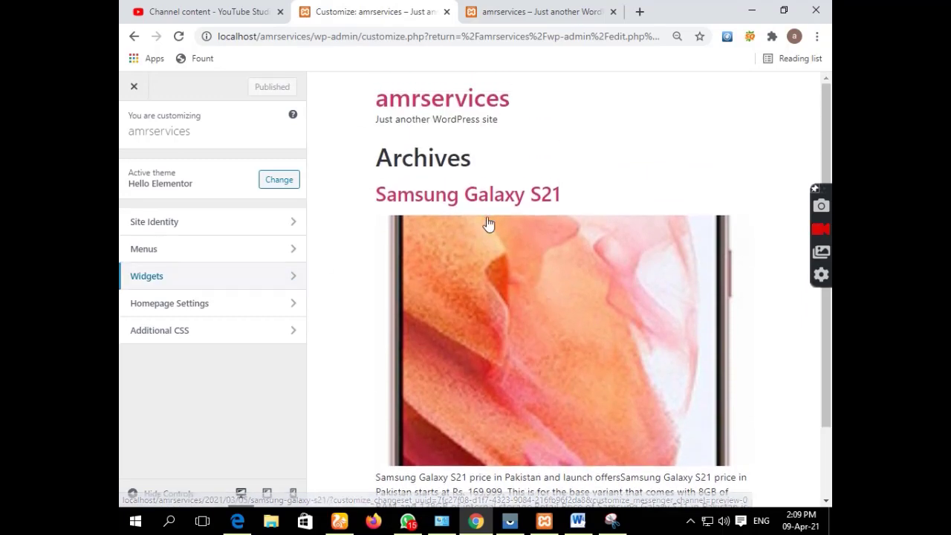
pyautogui.click(262, 252)
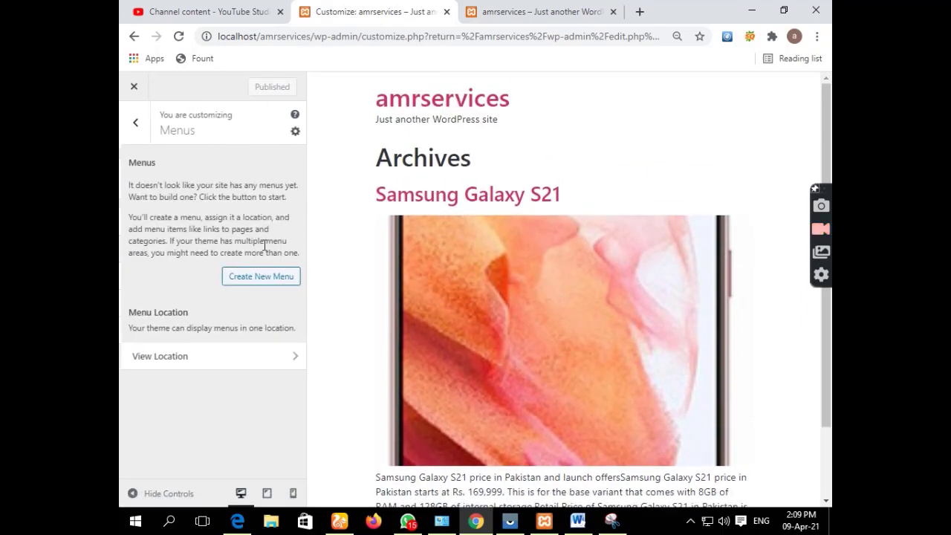
pyautogui.click(260, 279)
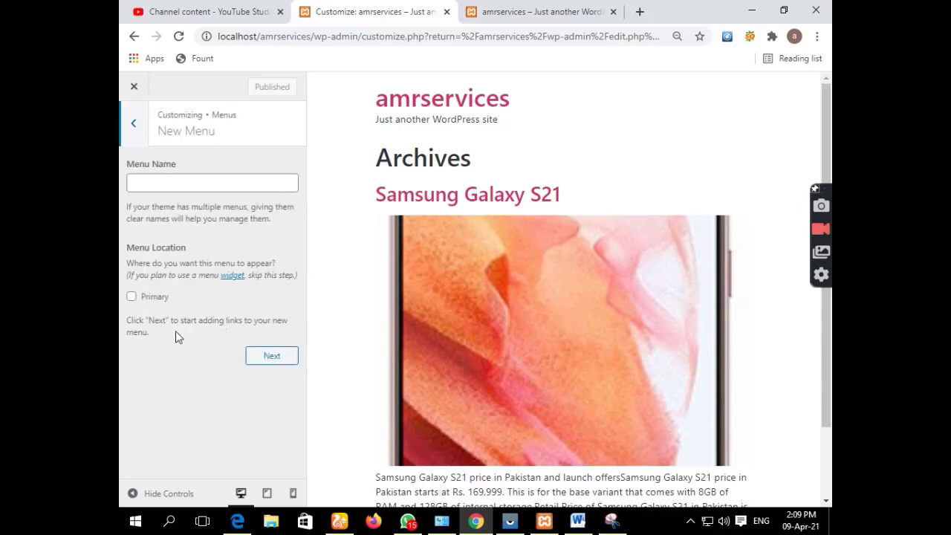
pyautogui.click(131, 297)
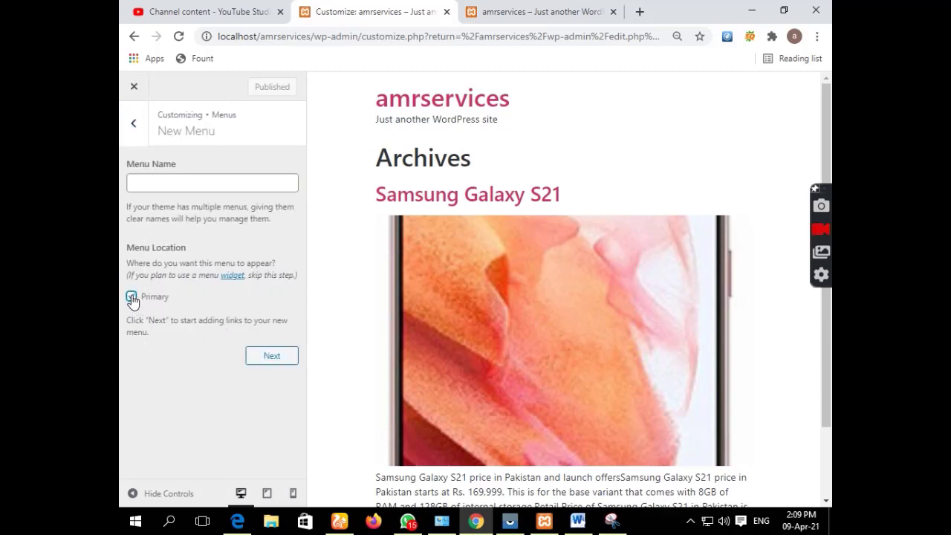
pyautogui.click(283, 361)
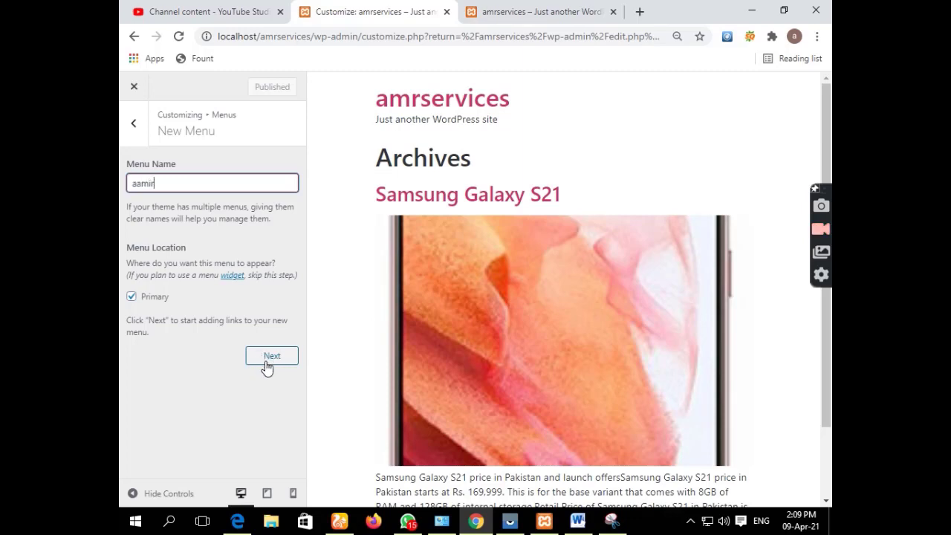
pyautogui.write('aamir')
pyautogui.click(267, 362)
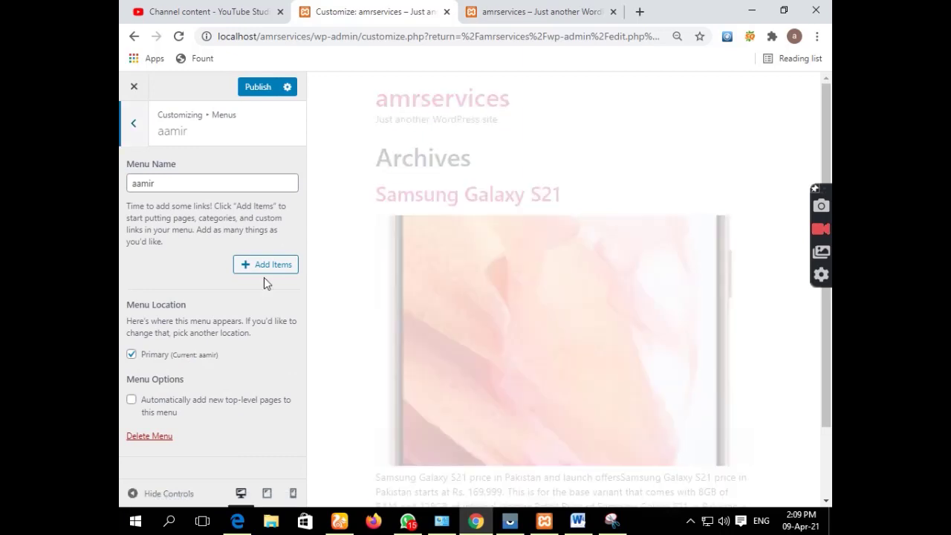
# - Add Contact Us, FAQ, Meet the Team, Menu and Home to the new menu, then publish it and close the customizer
pyautogui.click(273, 266)
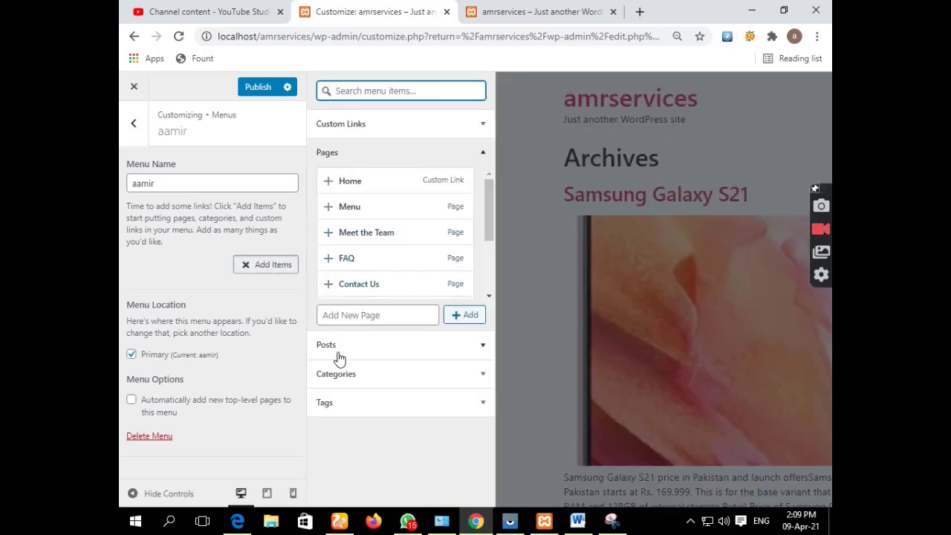
pyautogui.click(331, 287)
pyautogui.click(330, 257)
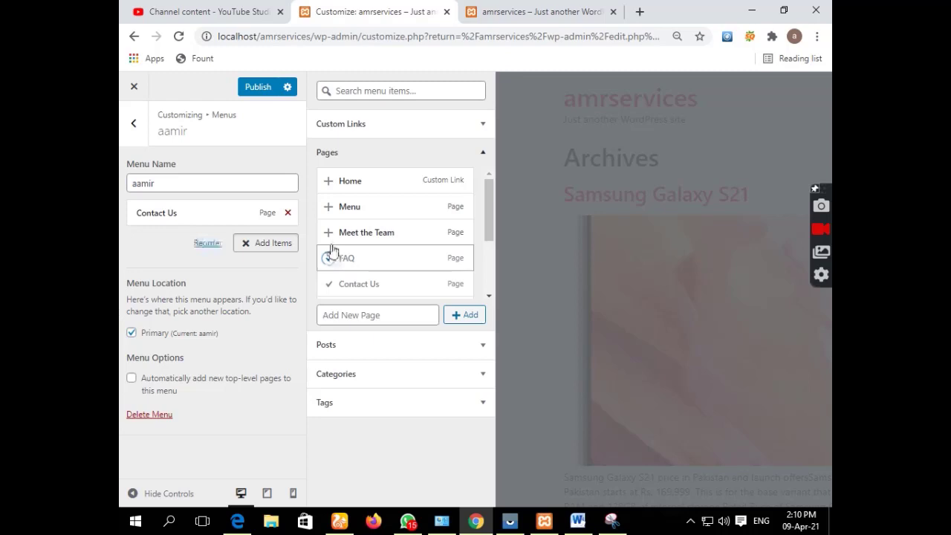
pyautogui.click(260, 349)
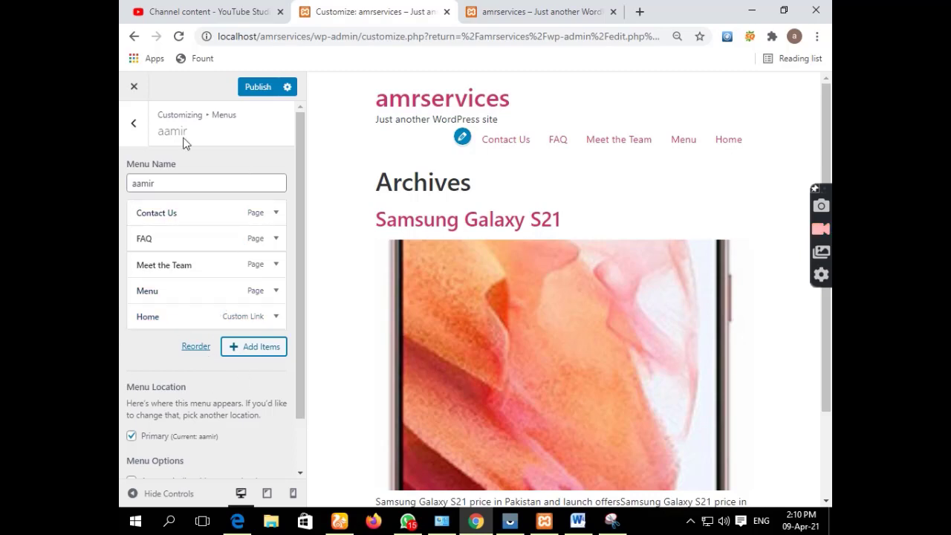
pyautogui.click(264, 87)
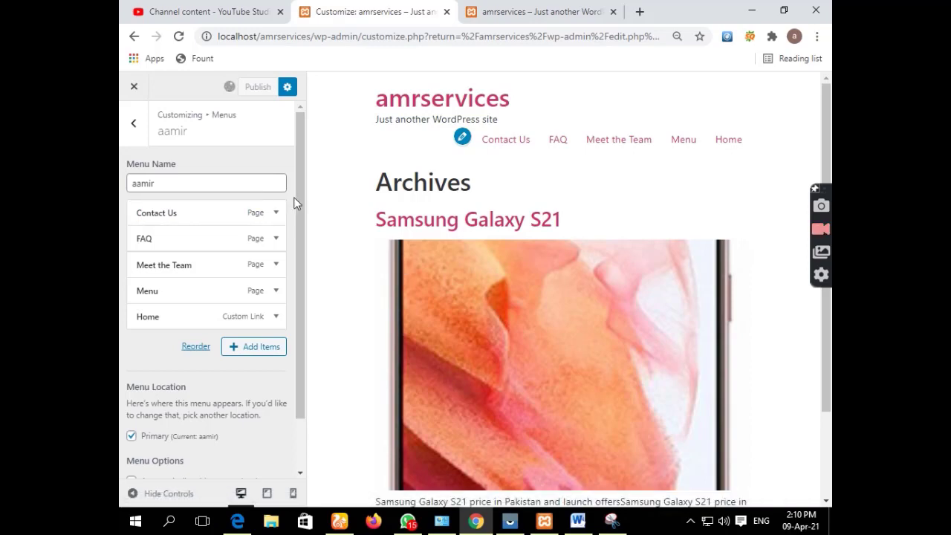
pyautogui.click(135, 89)
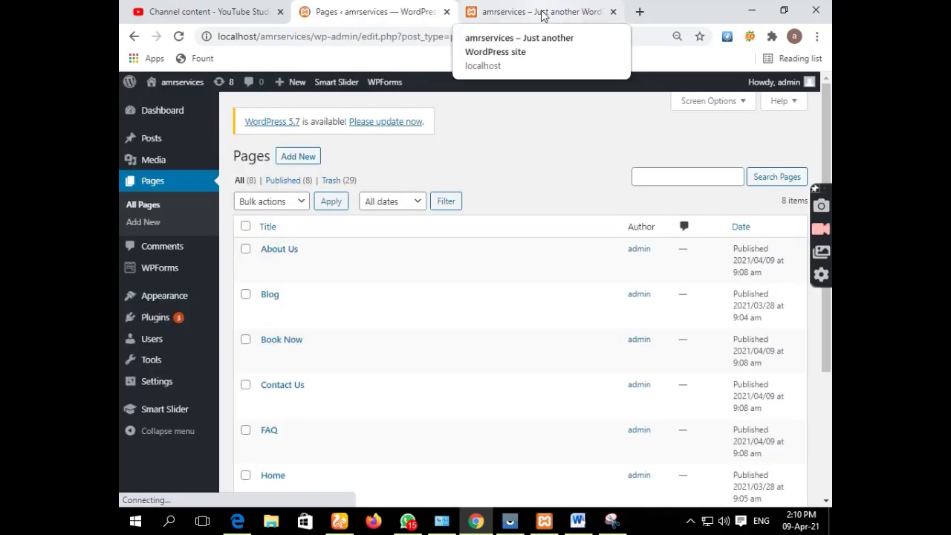
# - Capture the browser window showing the lower part of the Pages list with Snipping Tool and switch to the Word document
pyautogui.scroll(-3, 355, 339)
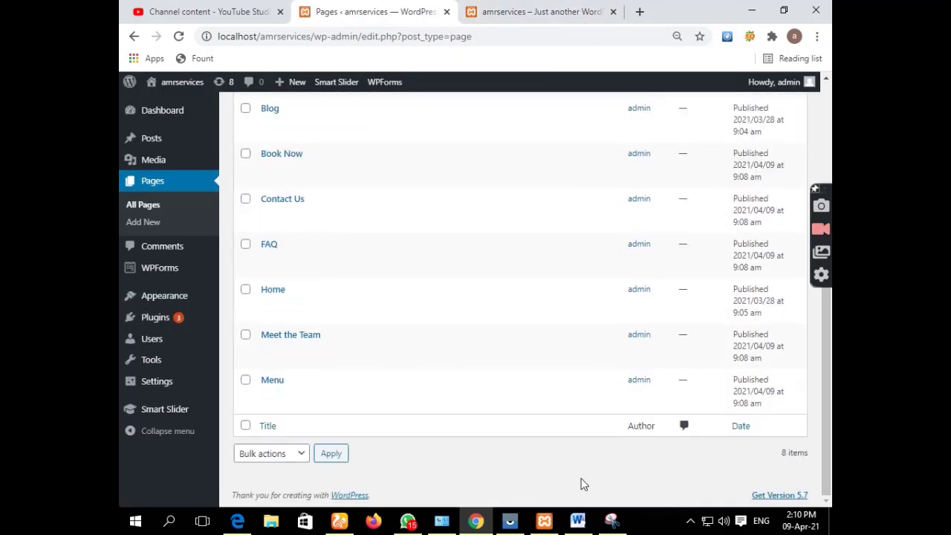
pyautogui.click(610, 525)
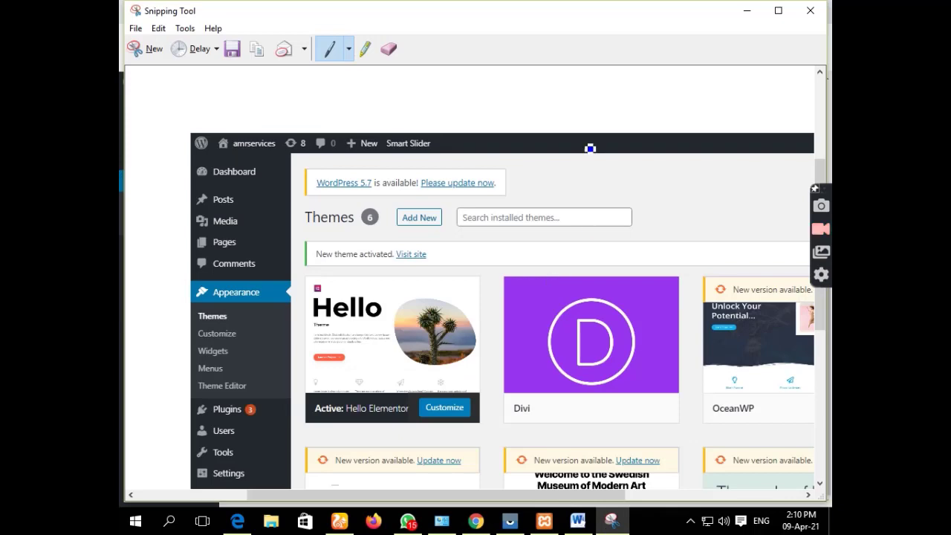
pyautogui.click(145, 49)
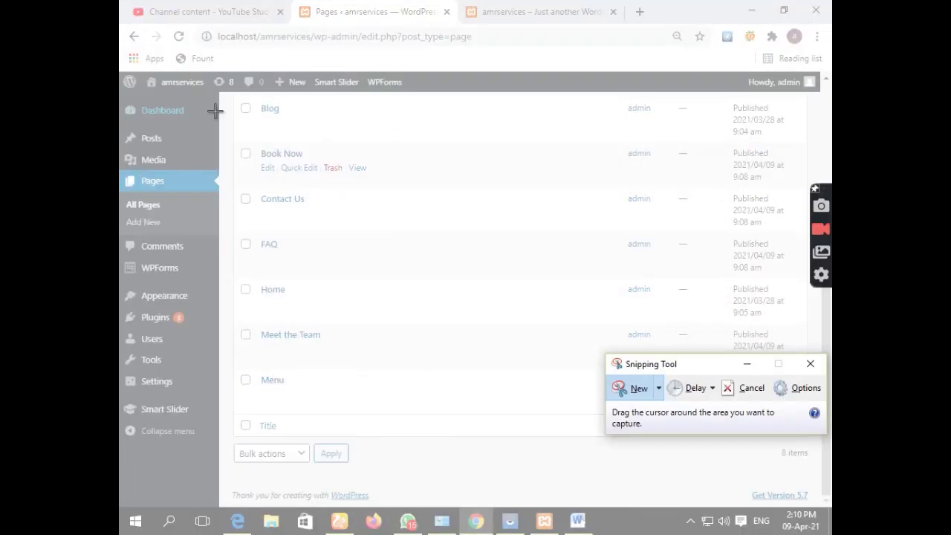
pyautogui.moveTo(119, 12); pyautogui.dragTo(803, 523)
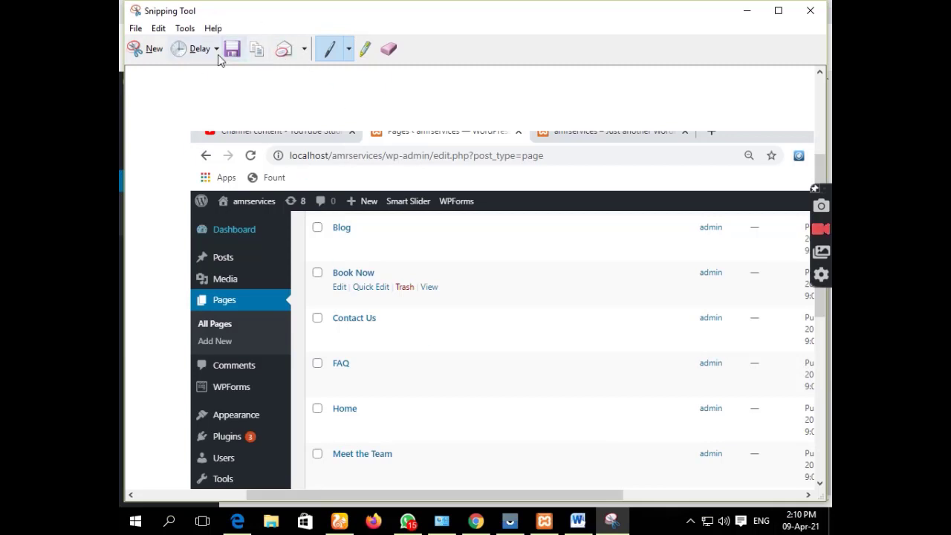
pyautogui.click(578, 520)
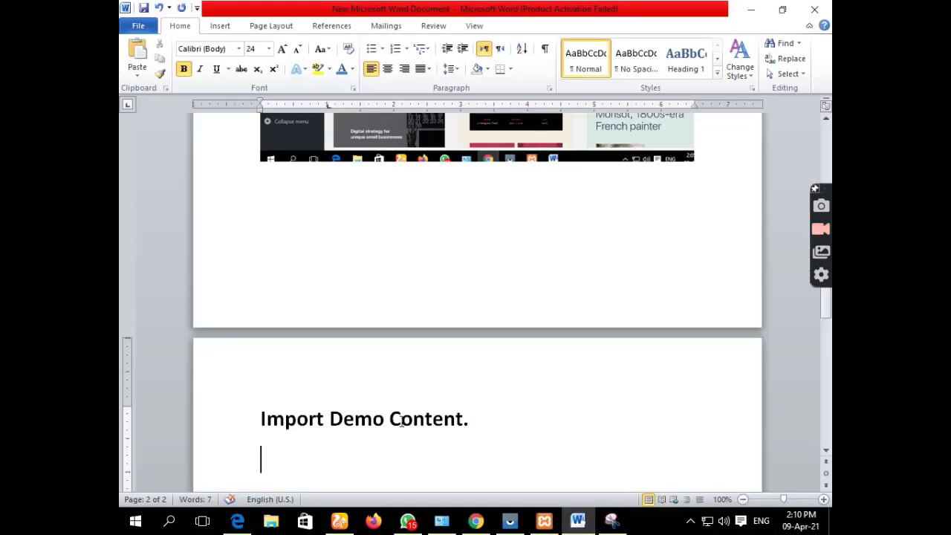
# - Paste the Pages list screenshot under the Import Demo Content heading and add the line "Completed by amr services" below it
pyautogui.hotkey('ctrl', 'v')
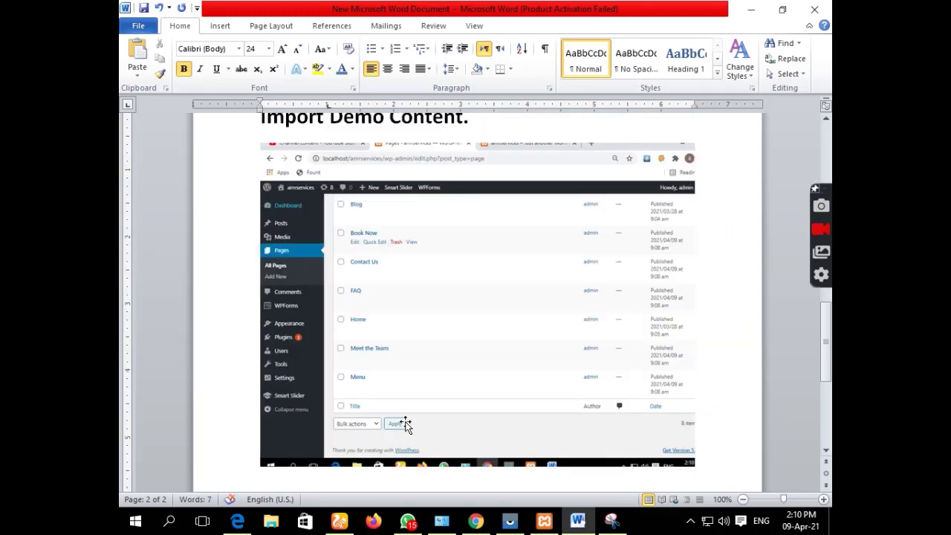
pyautogui.press('Return')
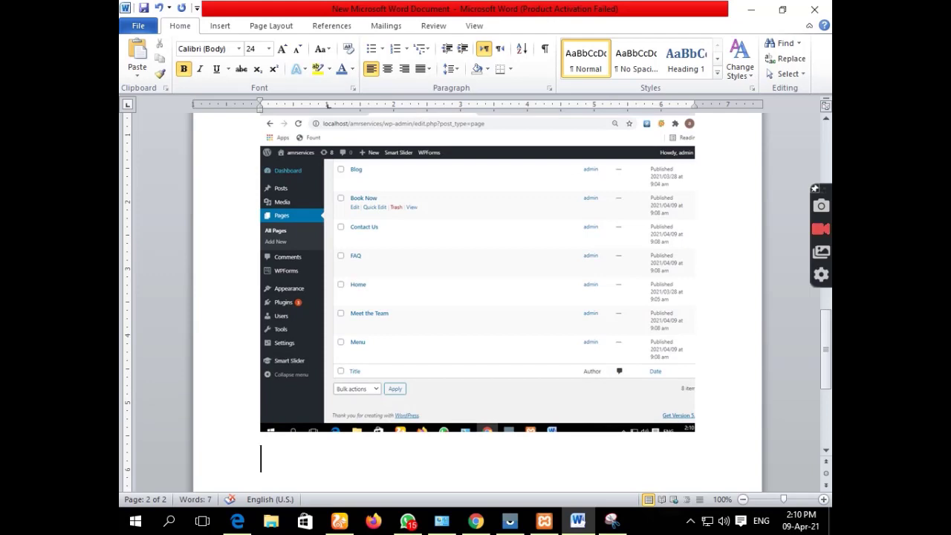
pyautogui.write('comm')
pyautogui.press('BackSpace')
pyautogui.write('pleted b')
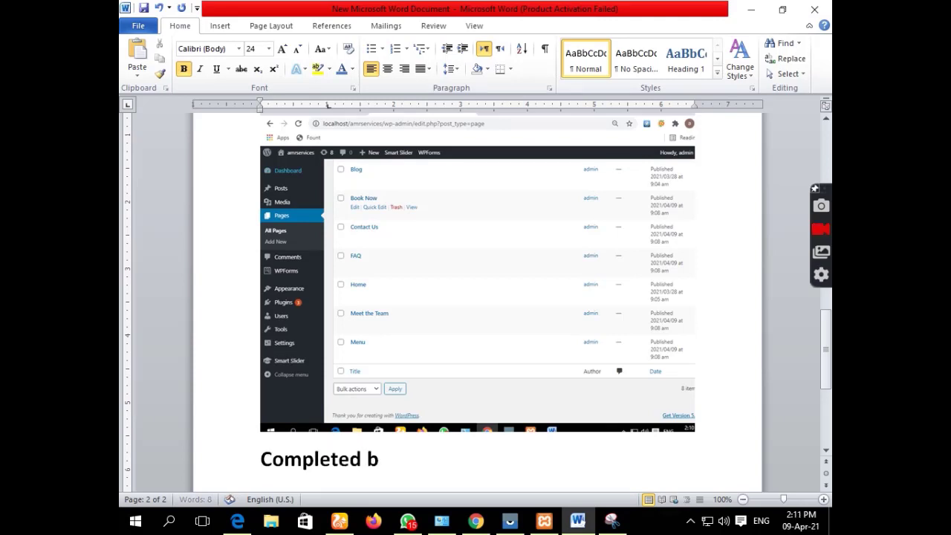
pyautogui.write('y amr ser')
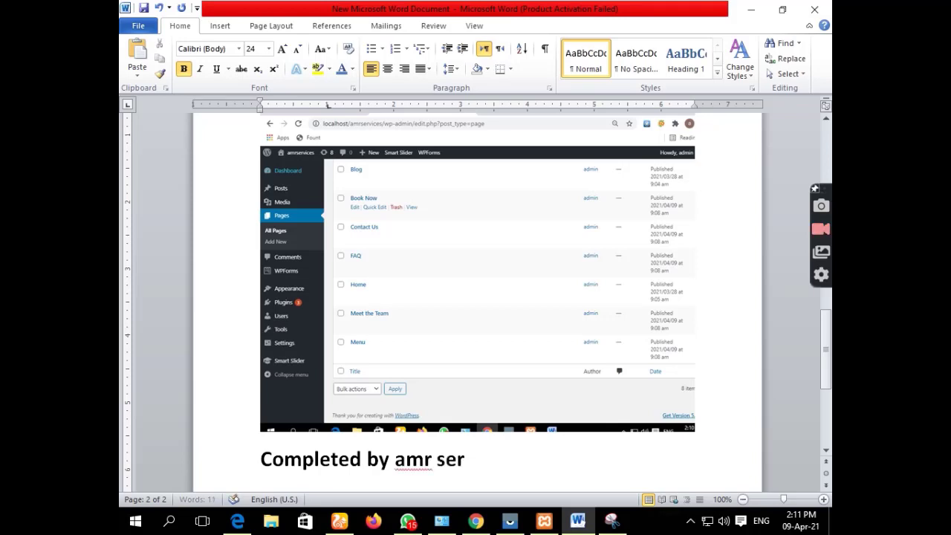
pyautogui.write('vices')
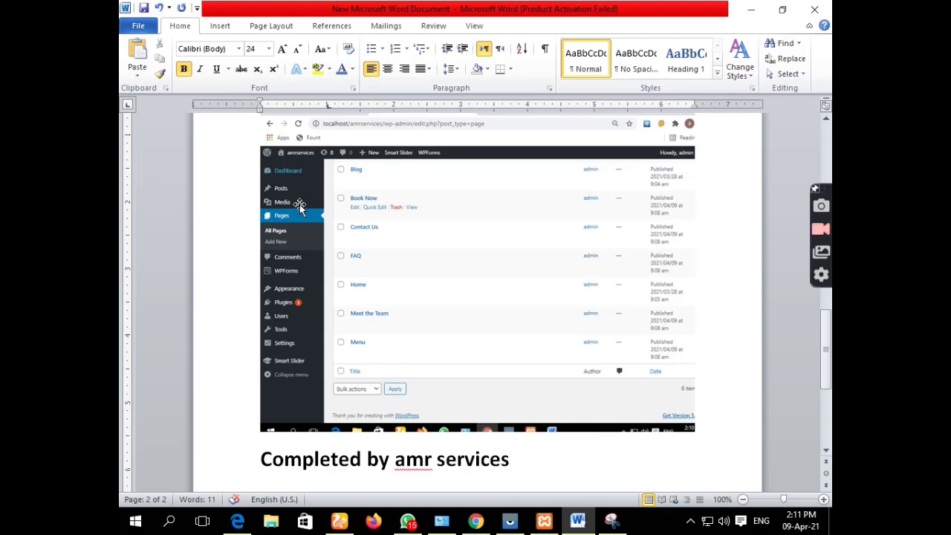
# - Save the Word document and minimize the Word, Snipping Tool, WordPress browser and exercise PDF windows
pyautogui.click(139, 27)
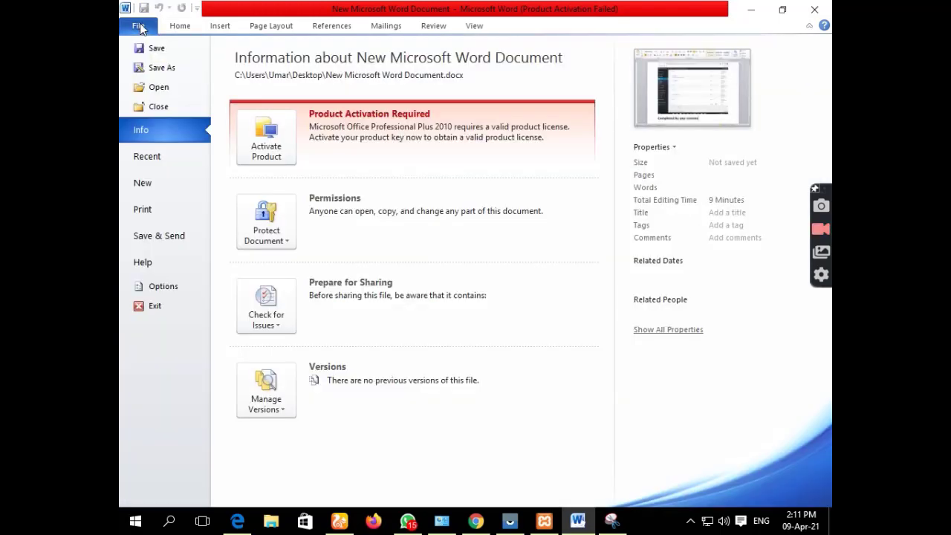
pyautogui.click(158, 51)
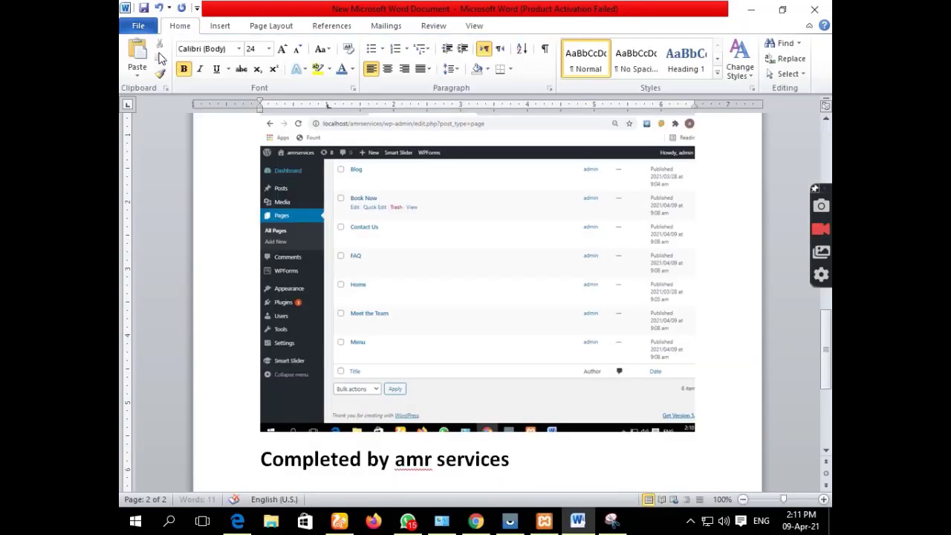
pyautogui.click(754, 13)
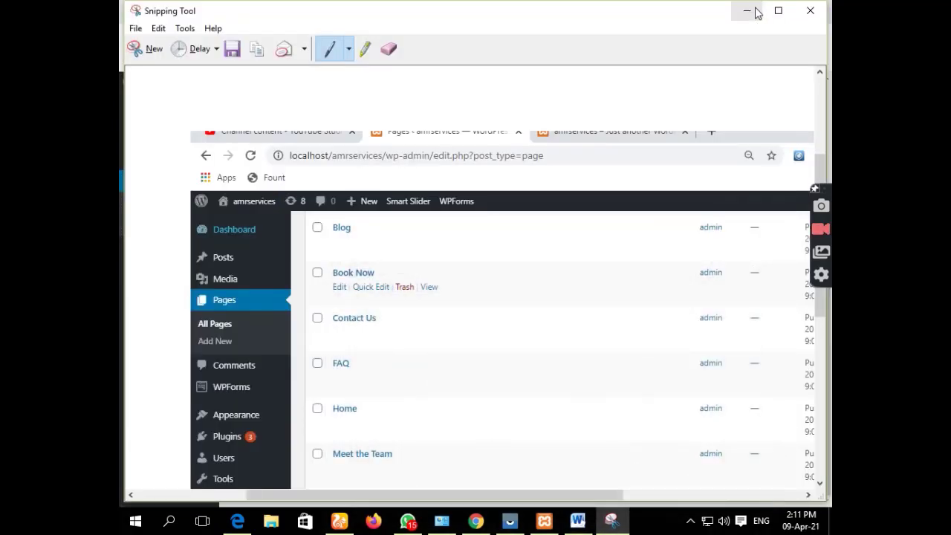
pyautogui.click(744, 13)
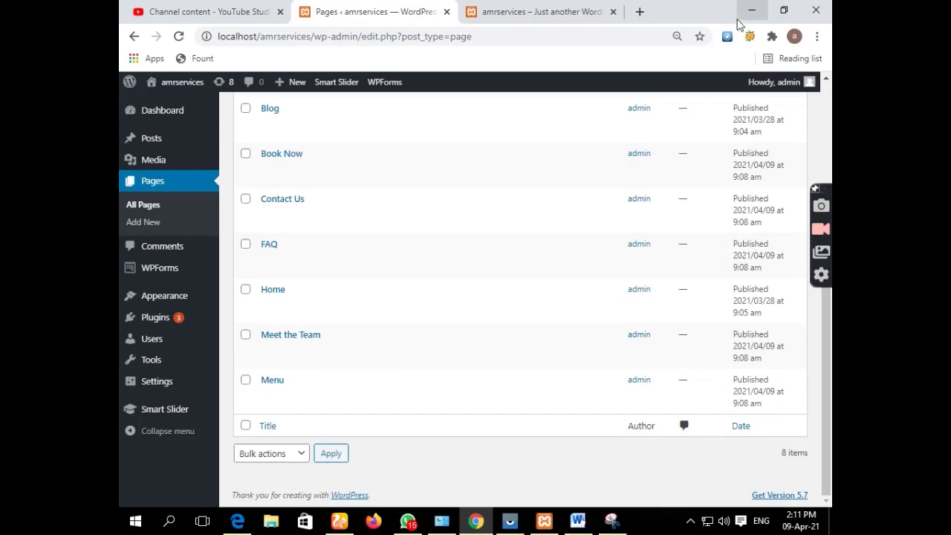
pyautogui.click(749, 12)
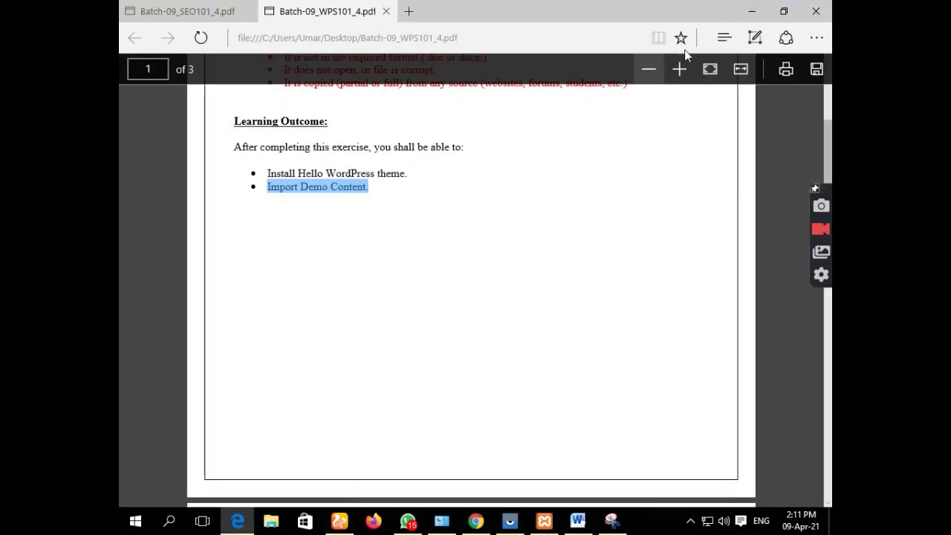
pyautogui.click(751, 12)
# - Switch to the browser with the DigiSkills LMS and open the submission page for WordPress Hands-on Exercise No. 4
pyautogui.click(338, 522)
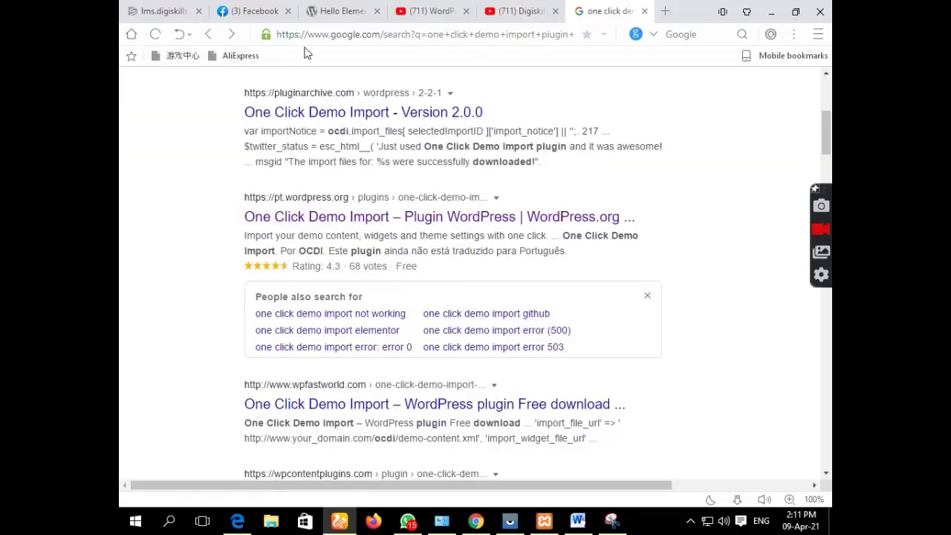
pyautogui.click(168, 12)
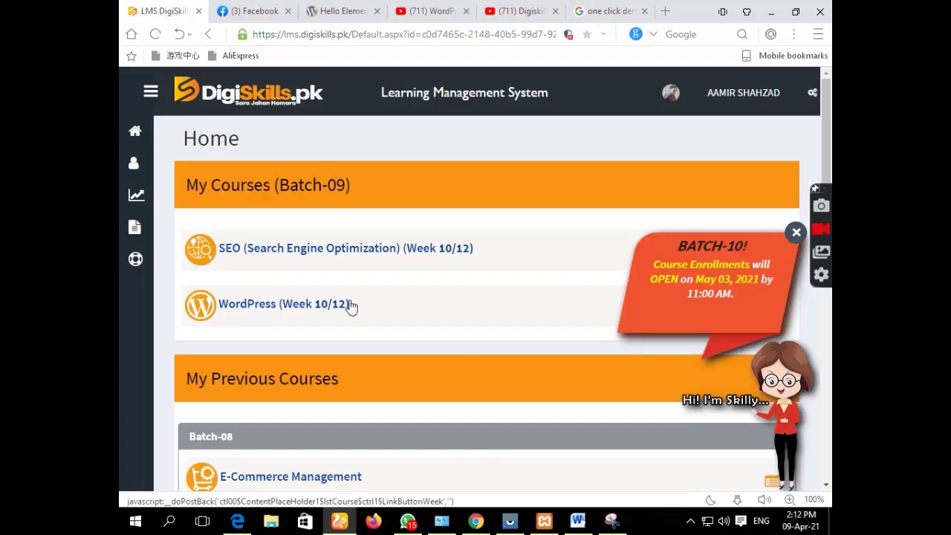
pyautogui.scroll(-4, 356, 312)
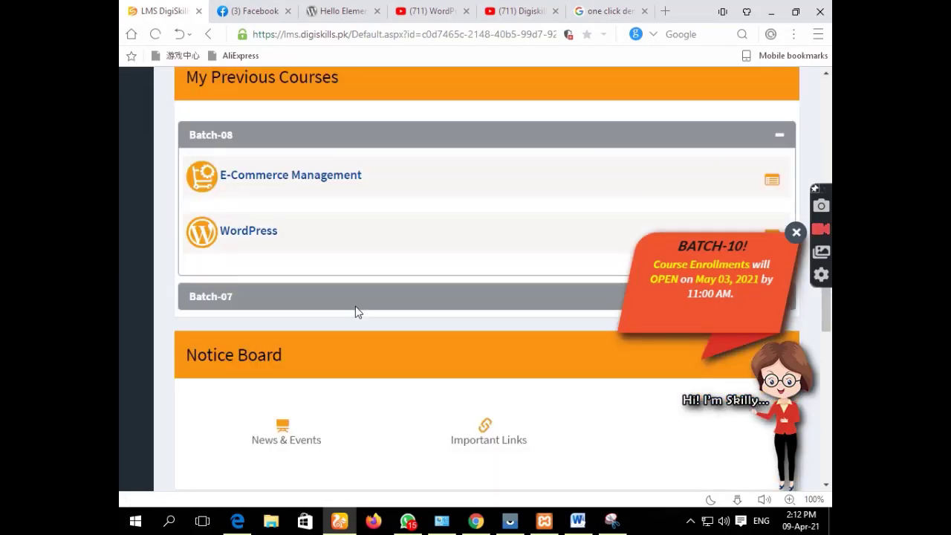
pyautogui.scroll(-4, 357, 312)
pyautogui.click(274, 312)
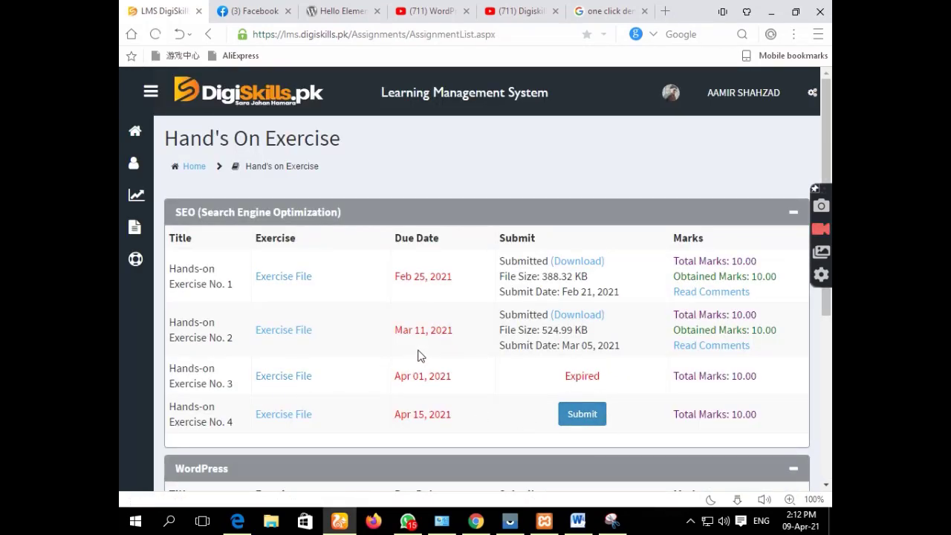
pyautogui.scroll(-4, 418, 357)
pyautogui.click(576, 380)
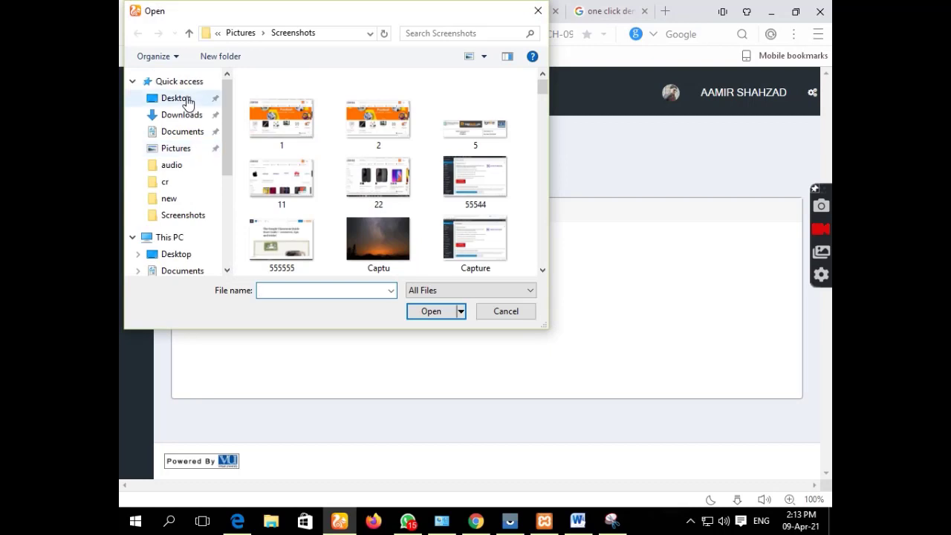
# - Choose New Microsoft Word Document from the Desktop as the exercise file and submit it
pyautogui.click(178, 98)
pyautogui.scroll(-2, 339, 241)
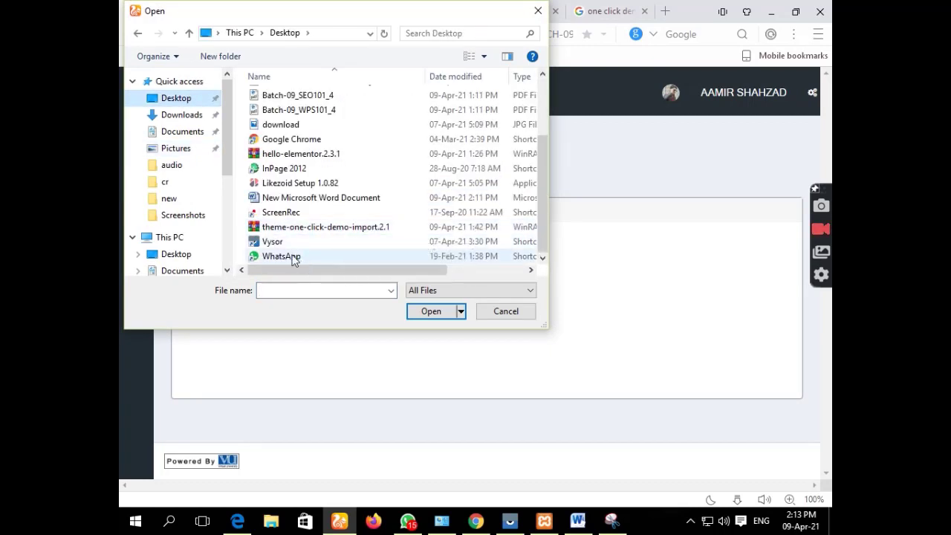
pyautogui.scroll(2, 286, 134)
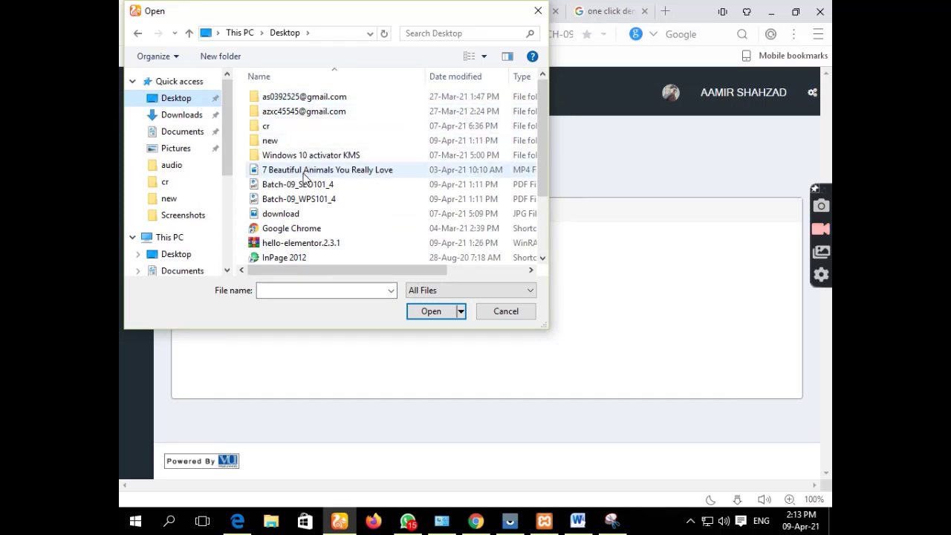
pyautogui.scroll(-2, 296, 237)
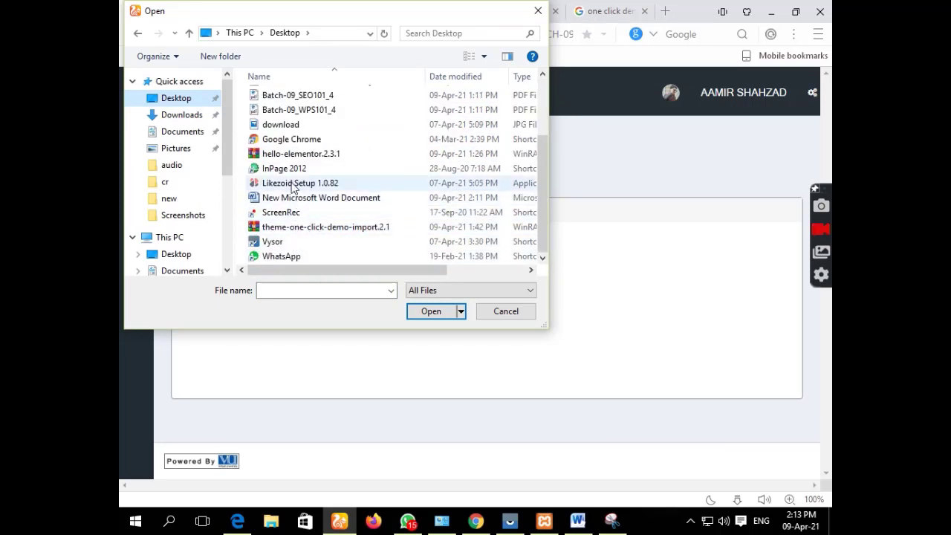
pyautogui.click(303, 199)
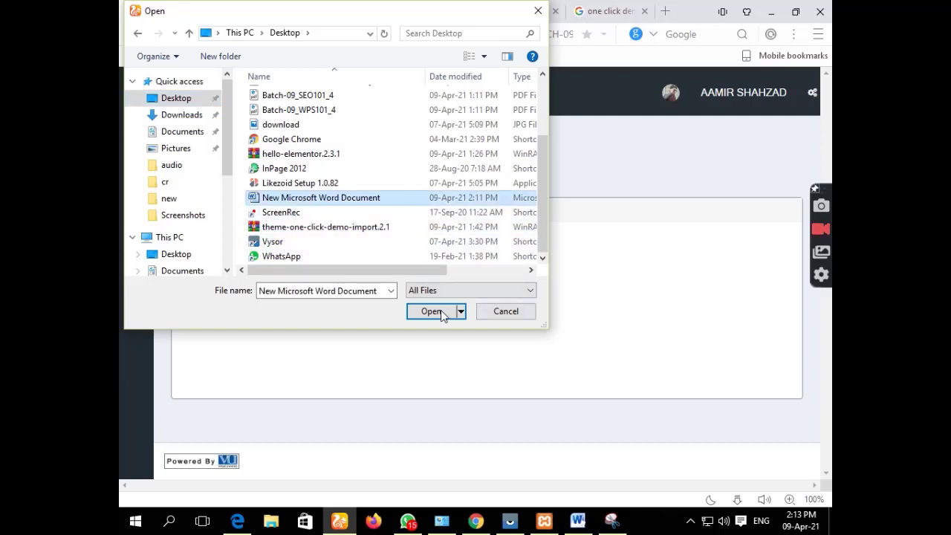
pyautogui.click(430, 310)
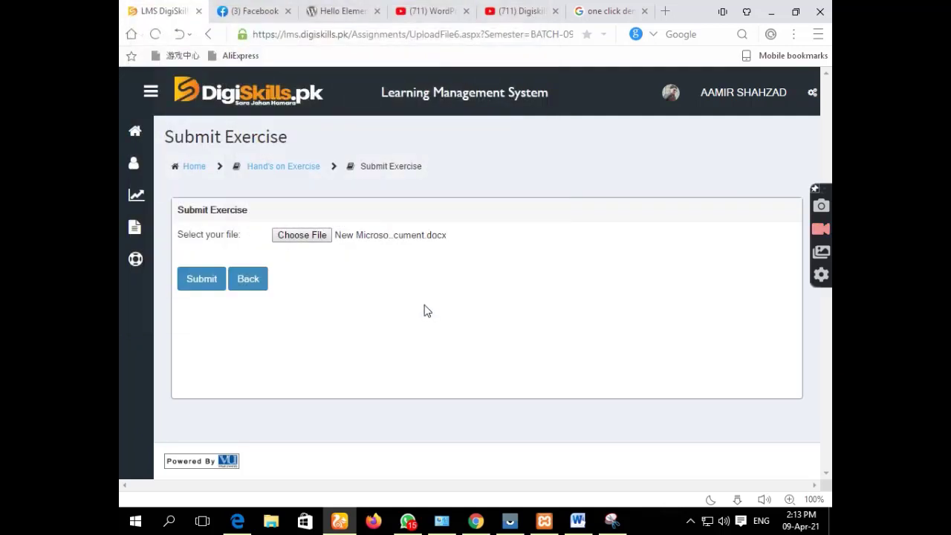
pyautogui.click(197, 278)
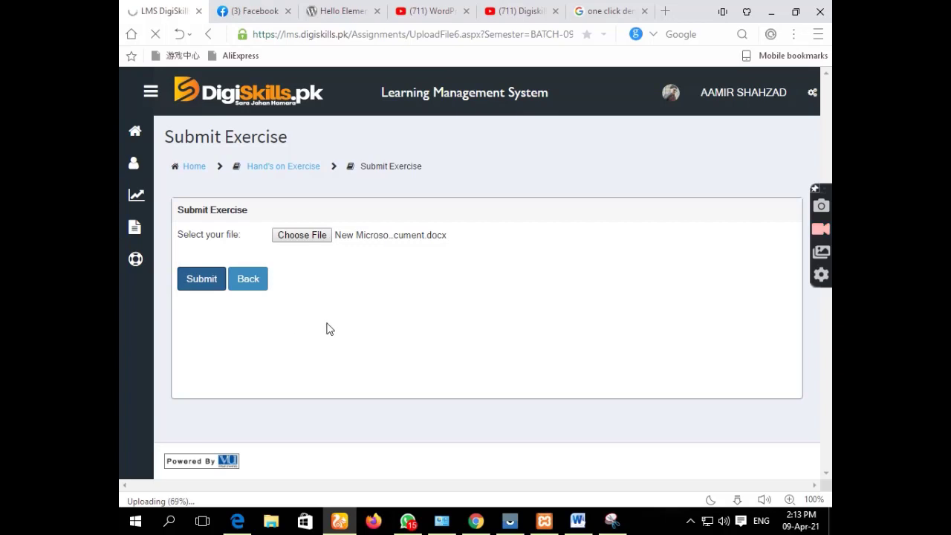